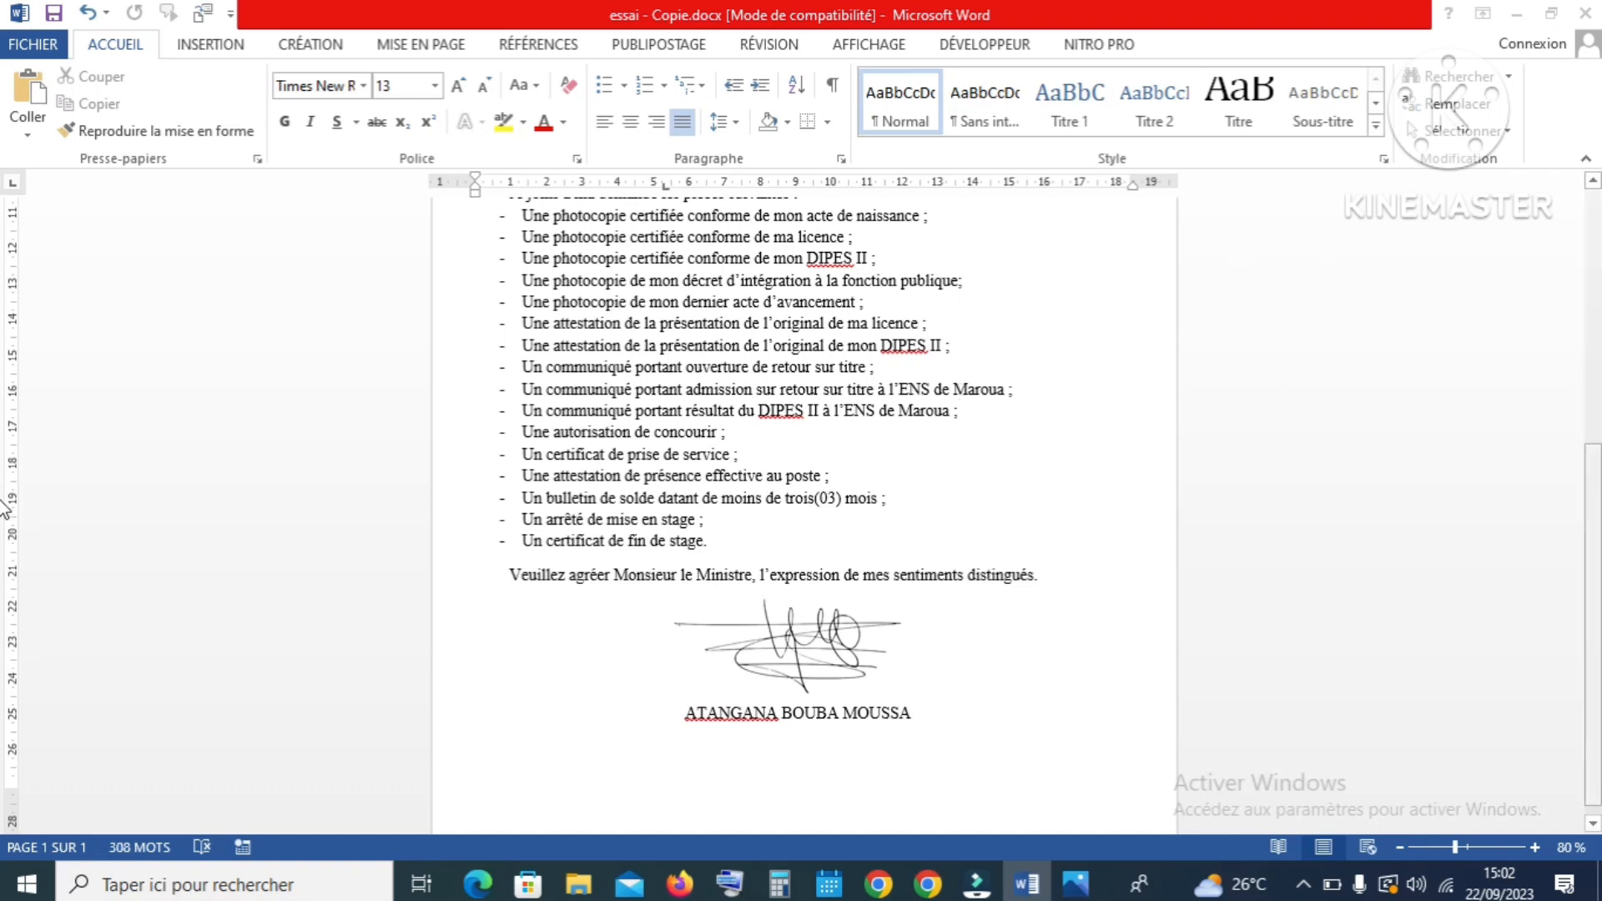
Step: Examine the signature above the signatory's name in the sample letter at 160% zoom and compare it with the original signature photo
{"action": "scroll", "coordinate": [479, 669], "scroll_direction": "up", "scroll_amount": 2}
{"action": "scroll", "coordinate": [479, 663], "scroll_direction": "down", "scroll_amount": 2}
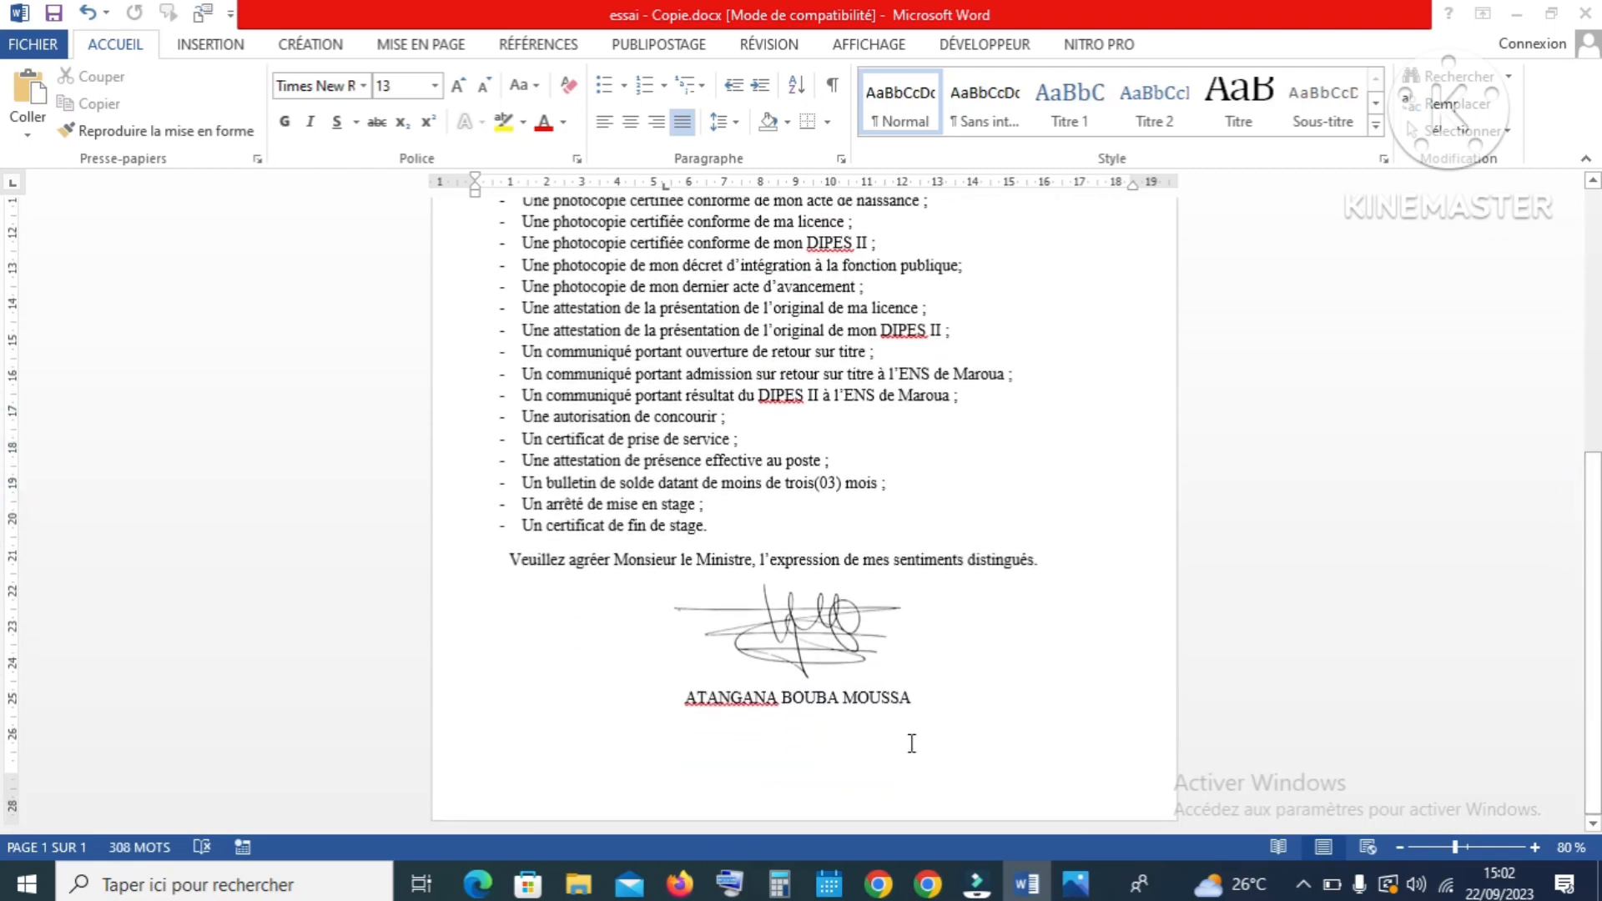
{"action": "left_click", "coordinate": [830, 642]}
{"action": "left_click", "coordinate": [995, 645]}
{"action": "left_click", "coordinate": [1534, 846]}
{"action": "left_click", "coordinate": [1534, 846]}
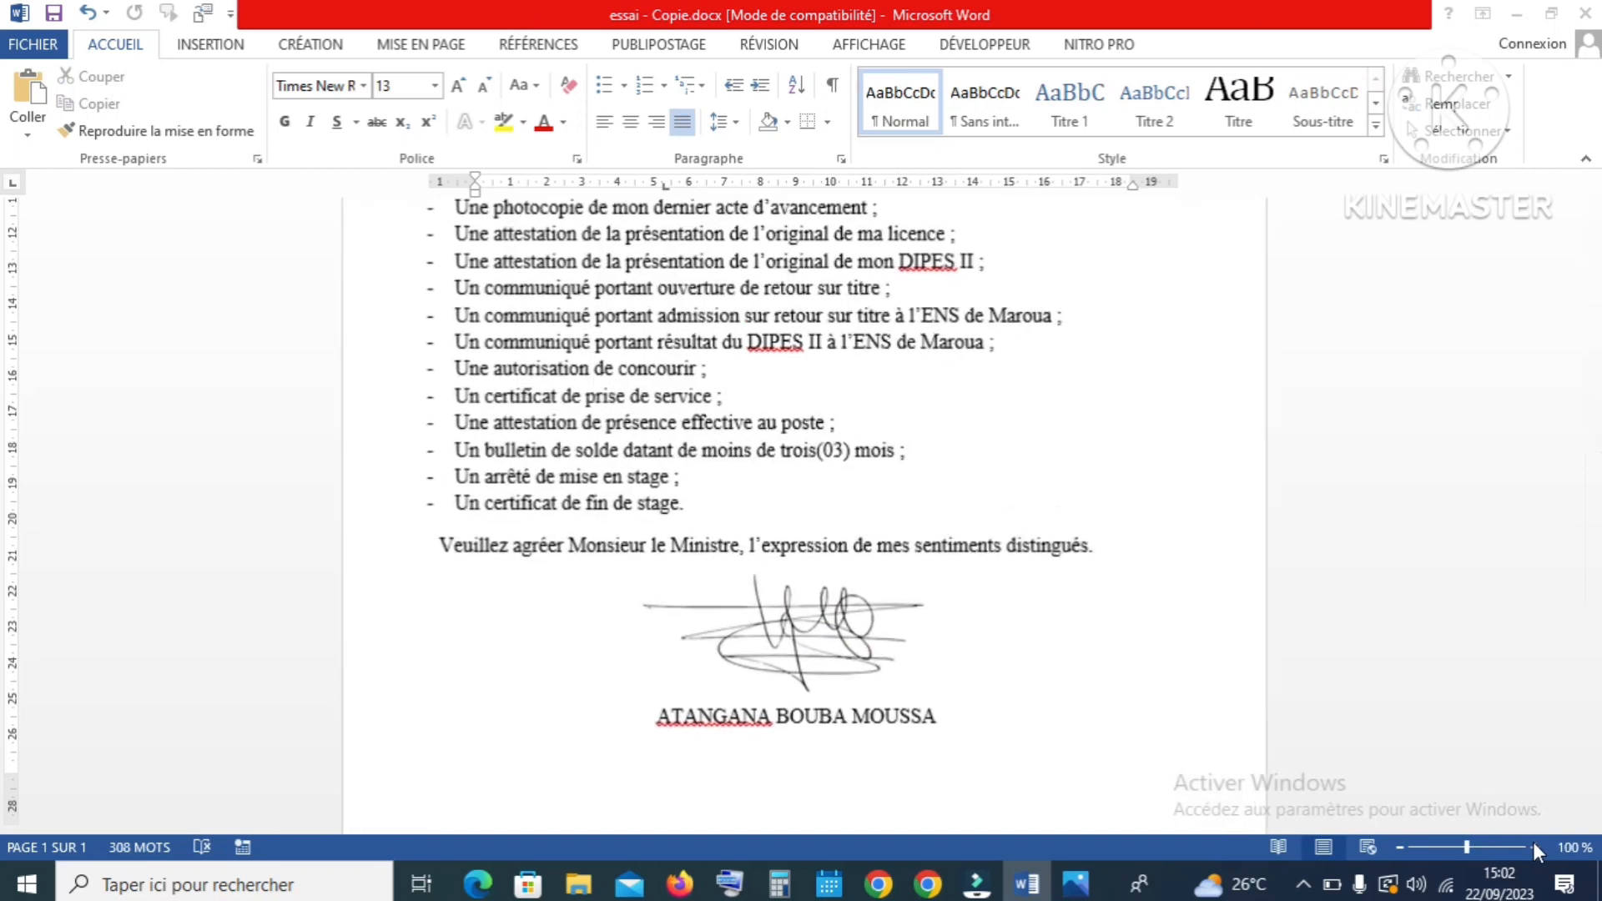
{"action": "left_click", "coordinate": [1534, 847]}
{"action": "left_click", "coordinate": [1534, 846]}
{"action": "left_click", "coordinate": [1534, 847]}
{"action": "left_click", "coordinate": [1534, 846]}
{"action": "left_click", "coordinate": [1534, 846]}
{"action": "left_click", "coordinate": [1534, 846]}
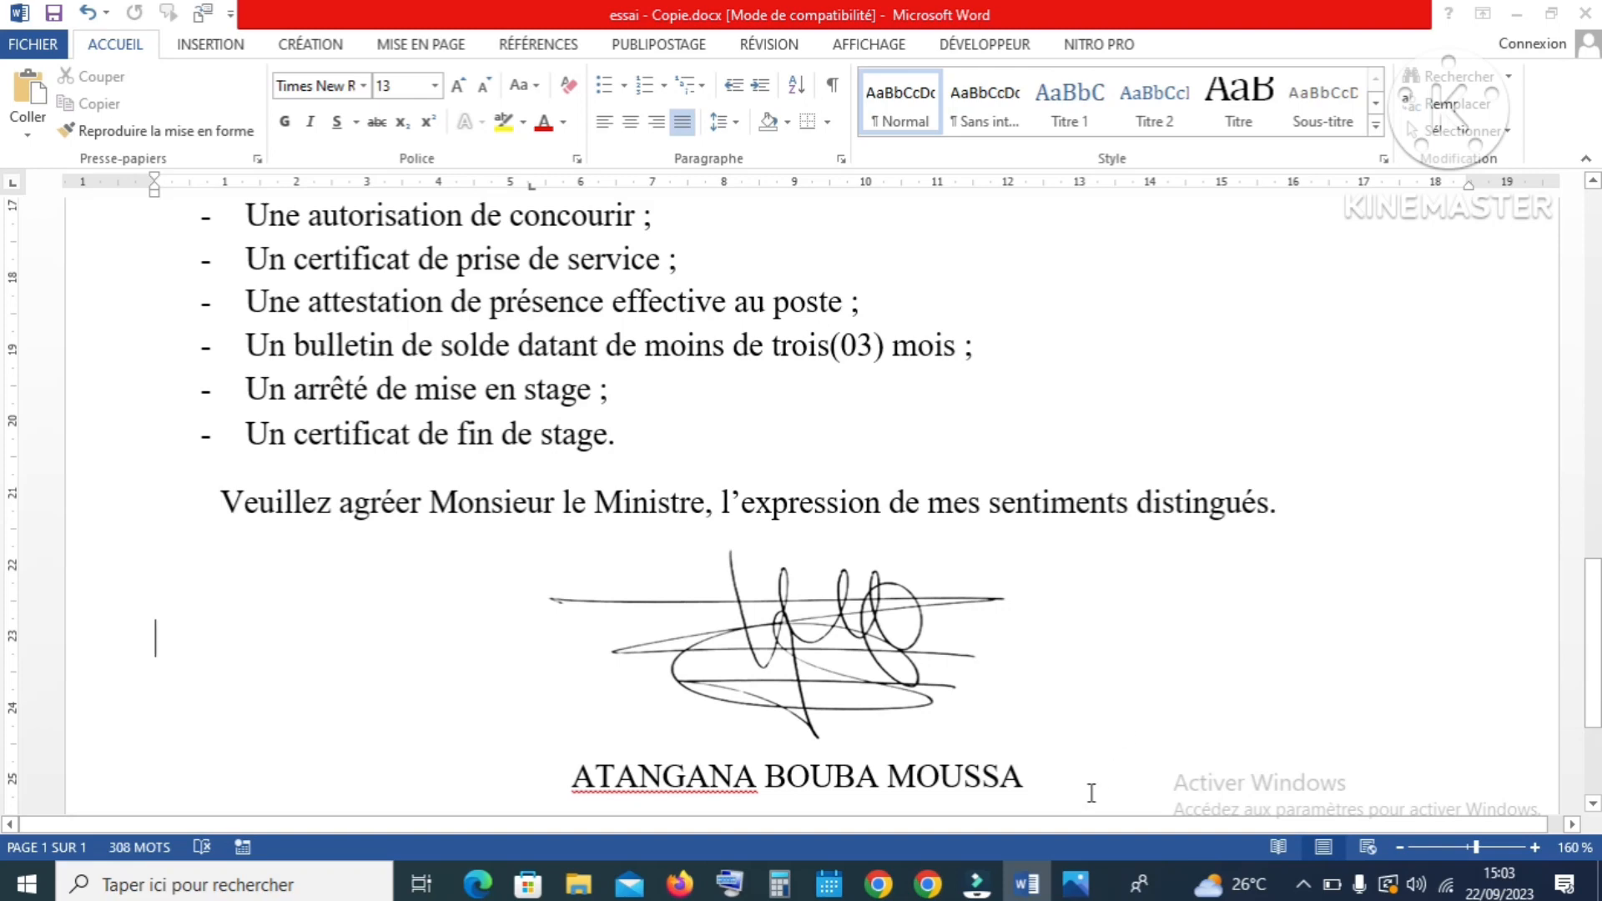
{"action": "left_click", "coordinate": [1076, 883]}
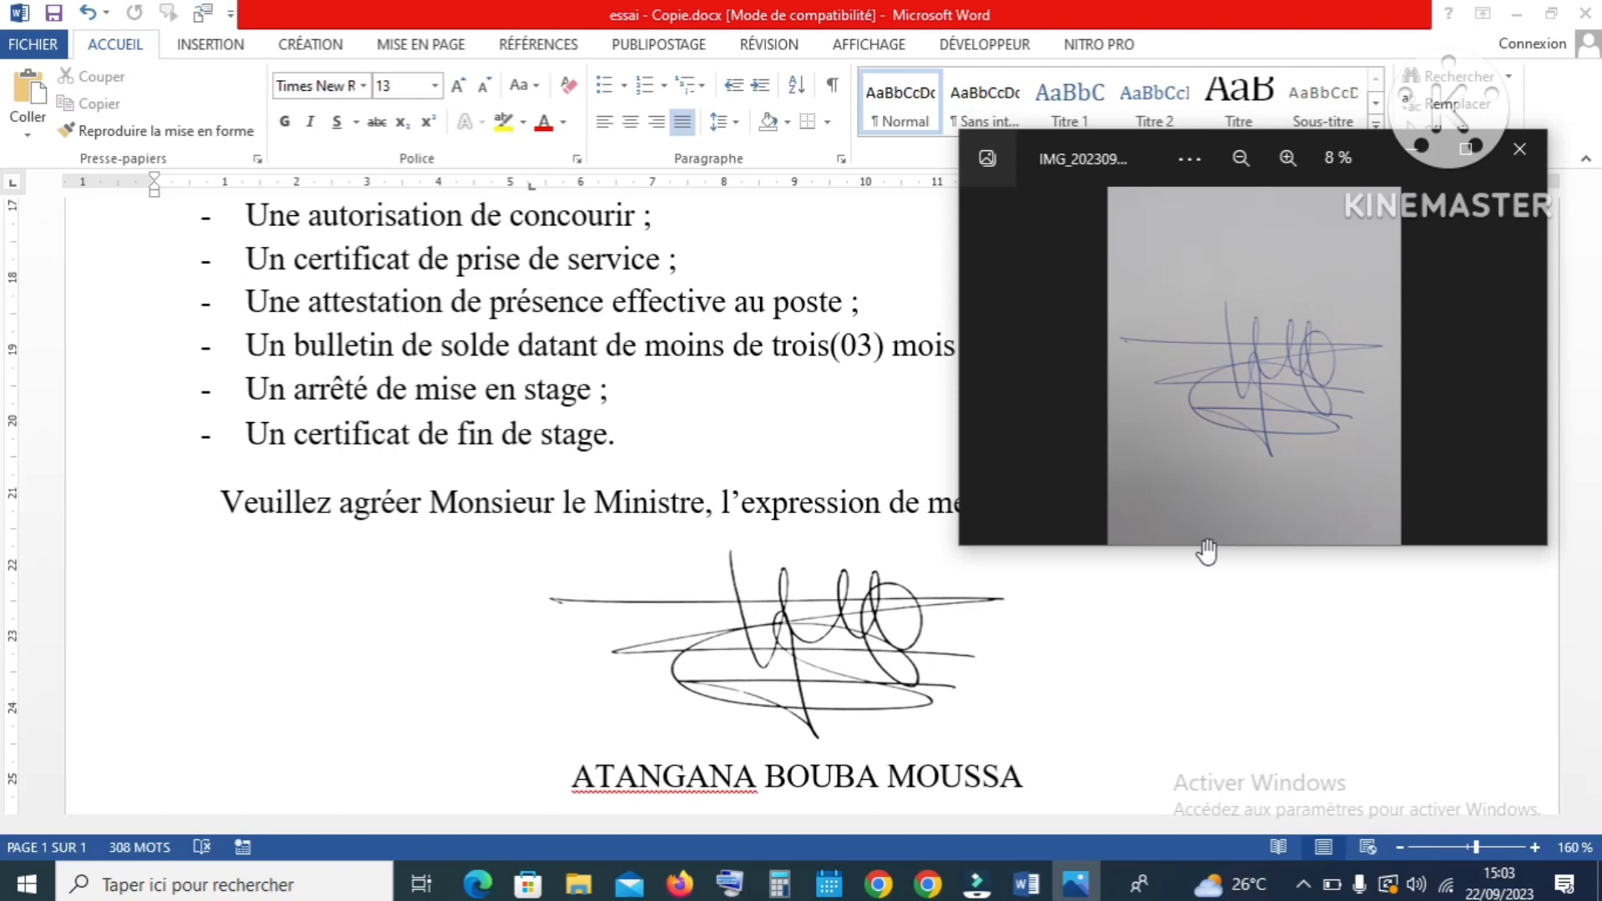
{"action": "left_click", "coordinate": [1184, 707]}
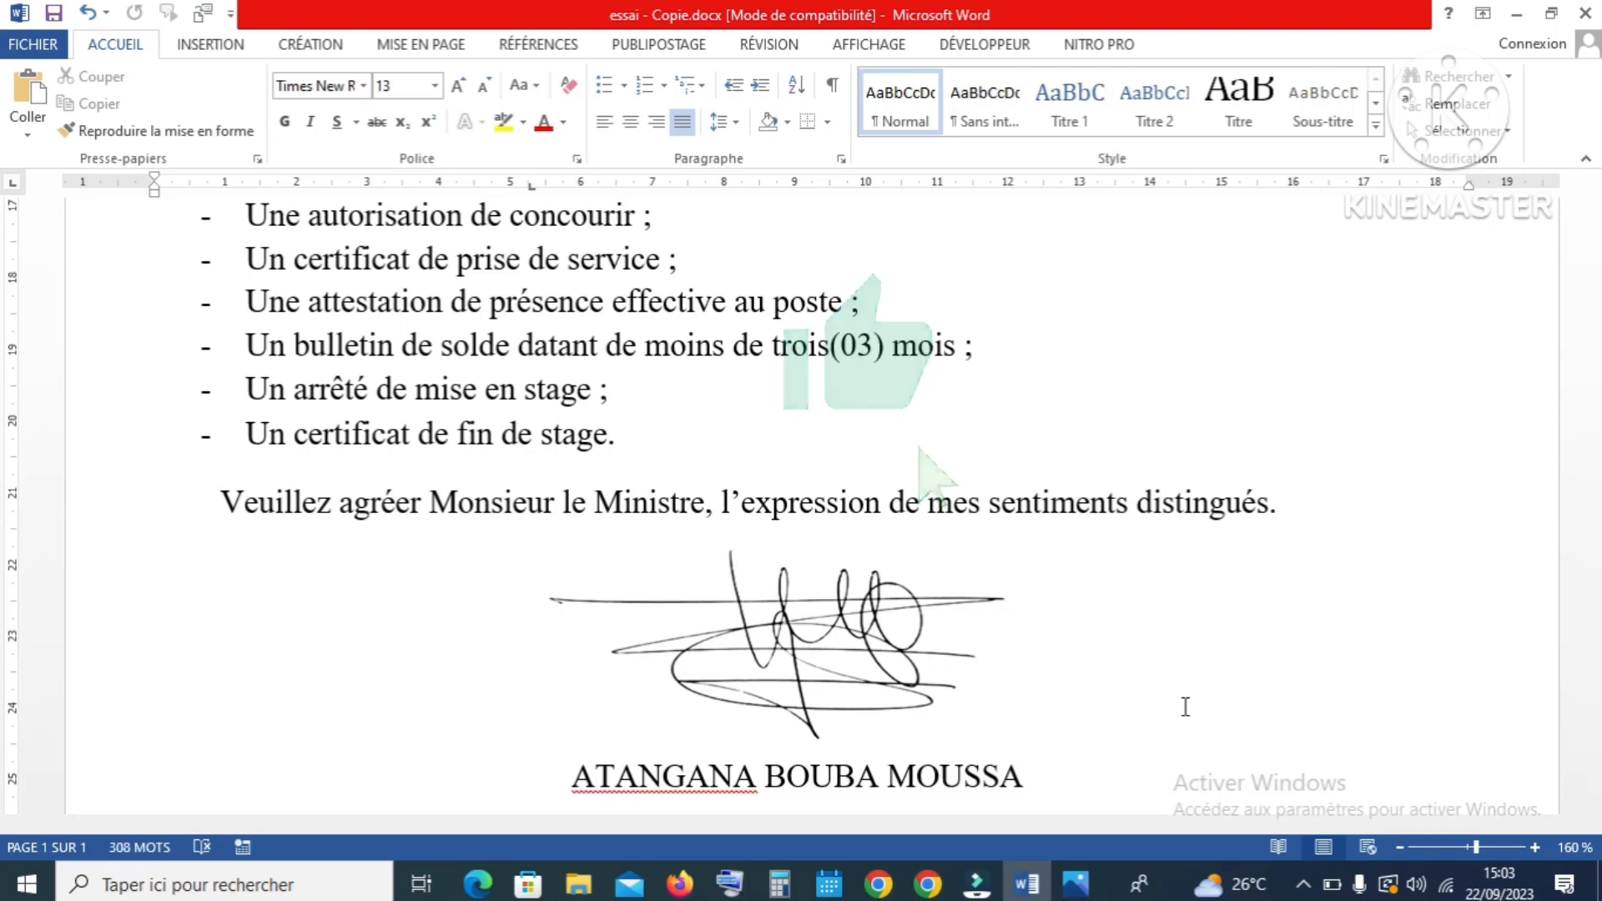
Step: Switch to Chrome, search Google for "remove bg" and open the remove.bg website
{"action": "left_click", "coordinate": [933, 885]}
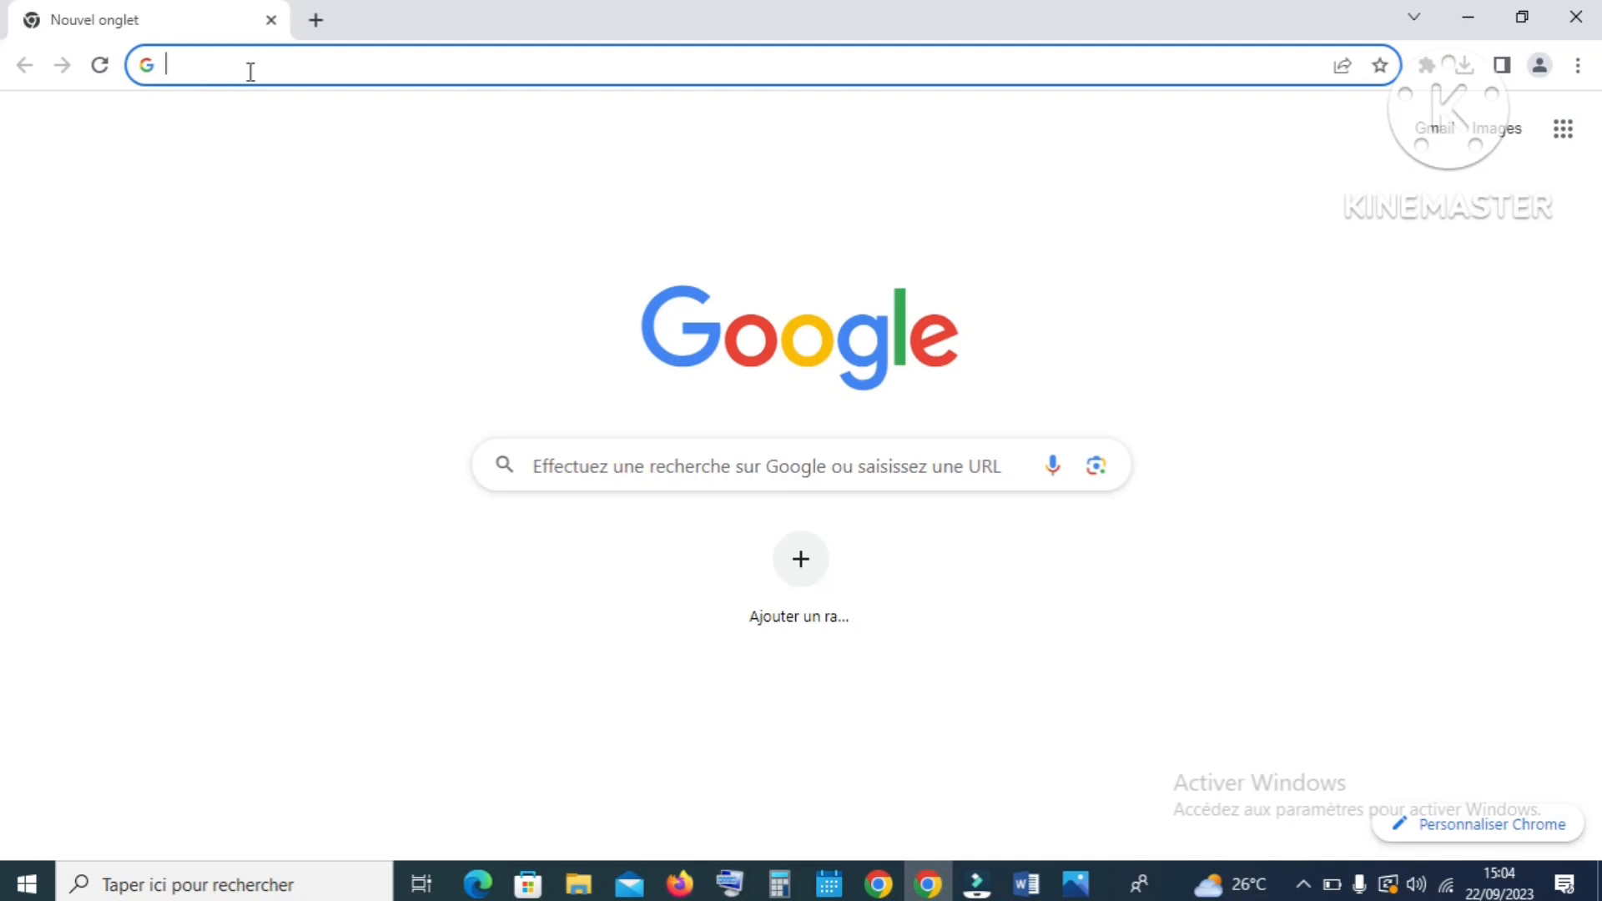
{"action": "type", "text": "re"}
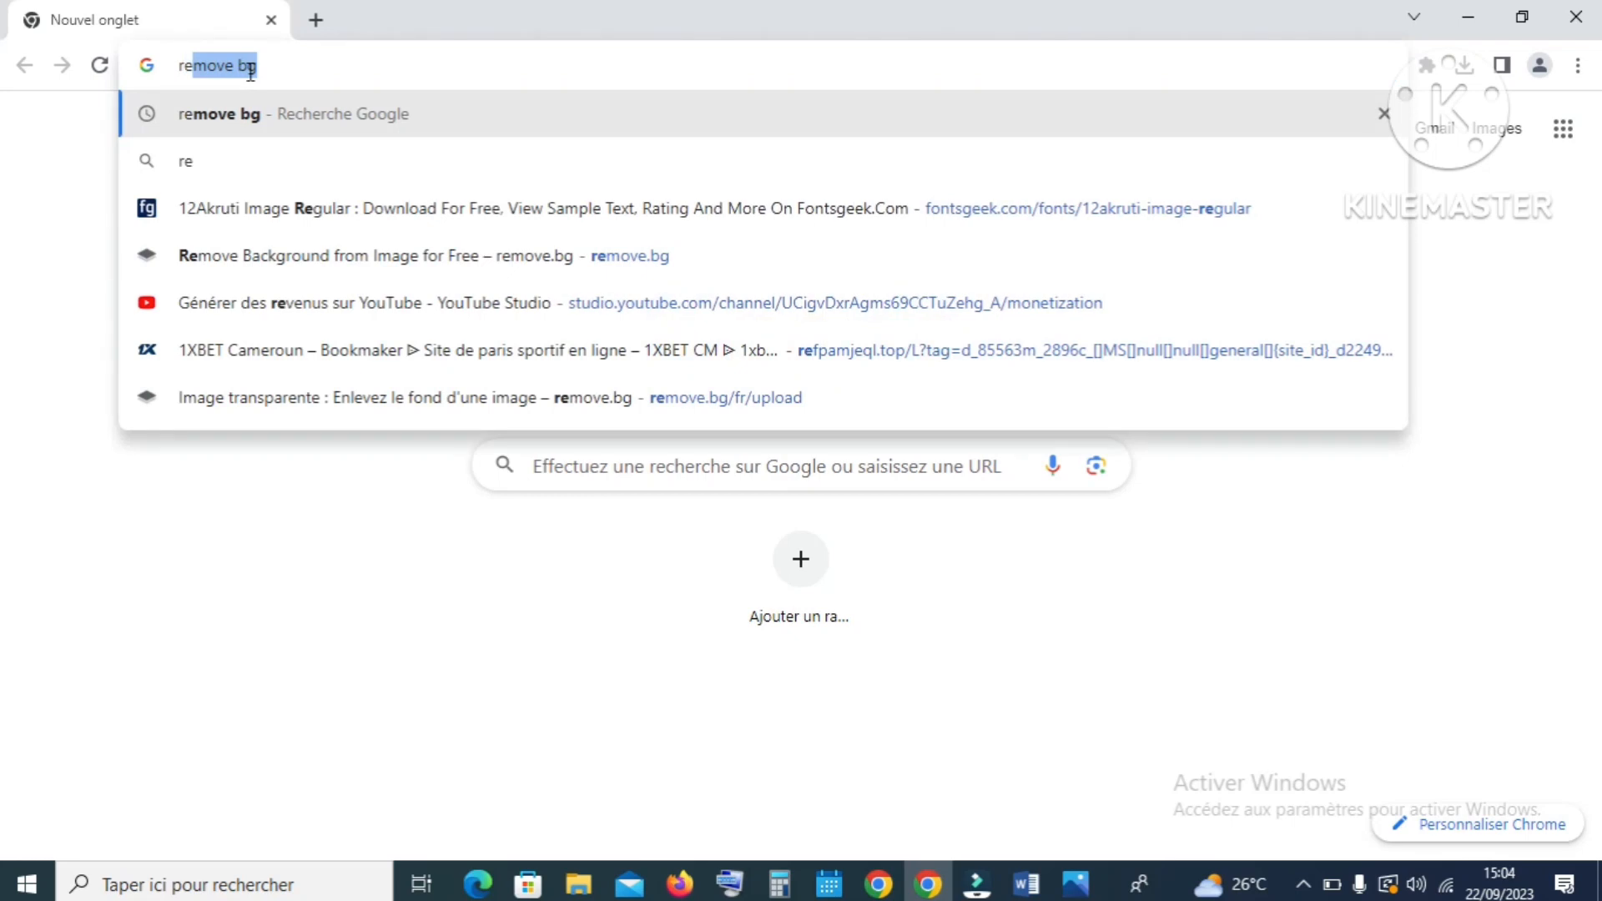
{"action": "type", "text": "move bg"}
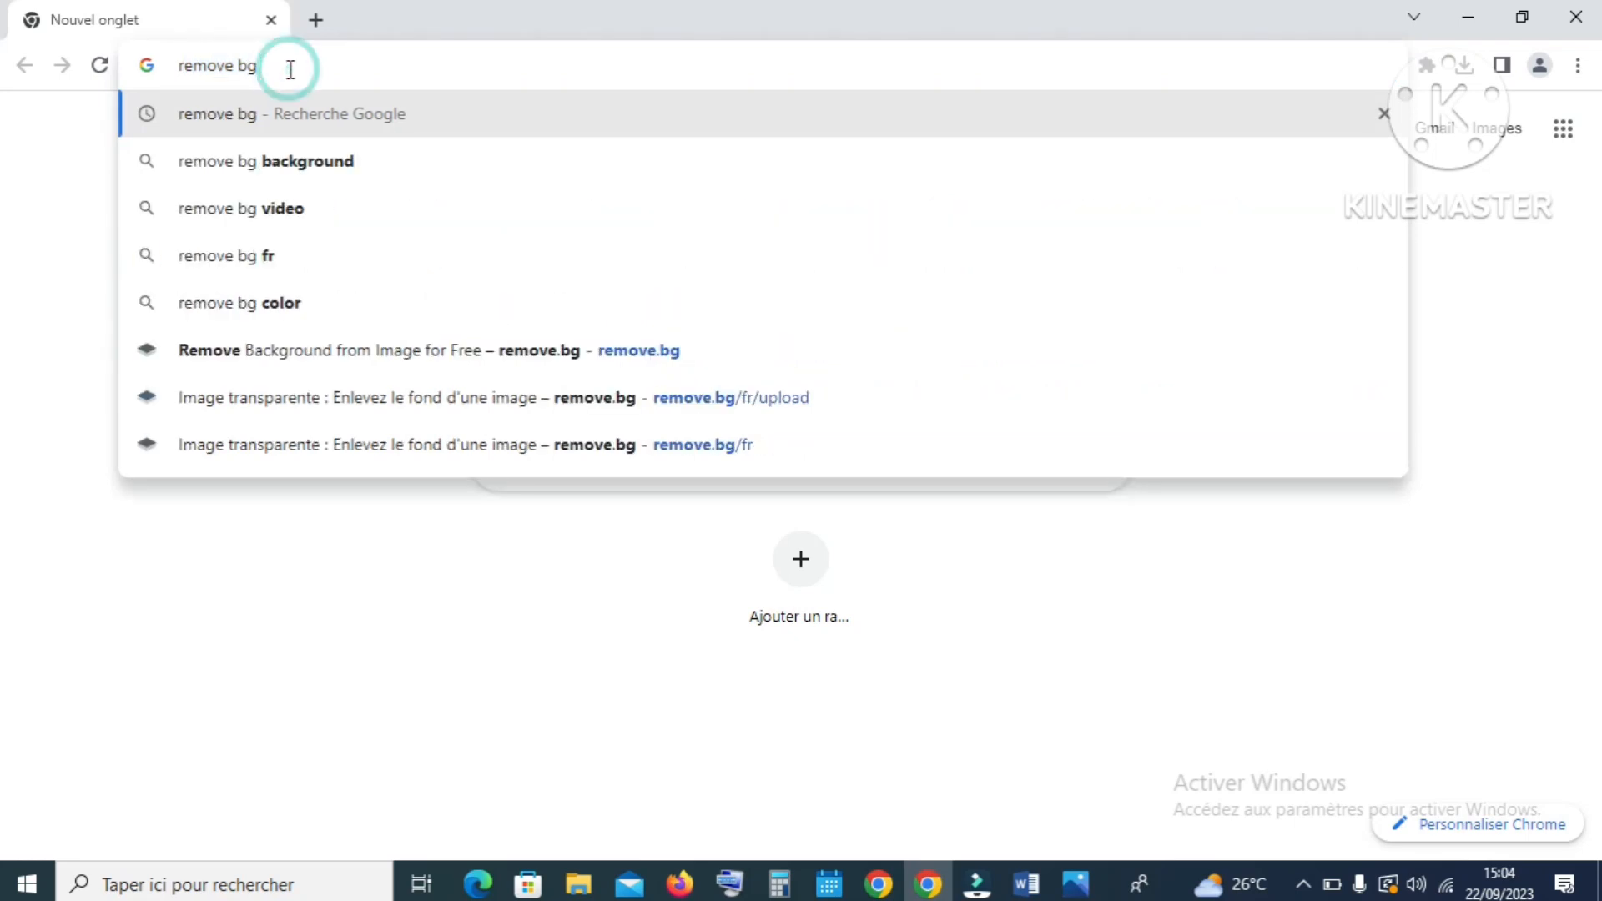
{"action": "key", "text": "Return"}
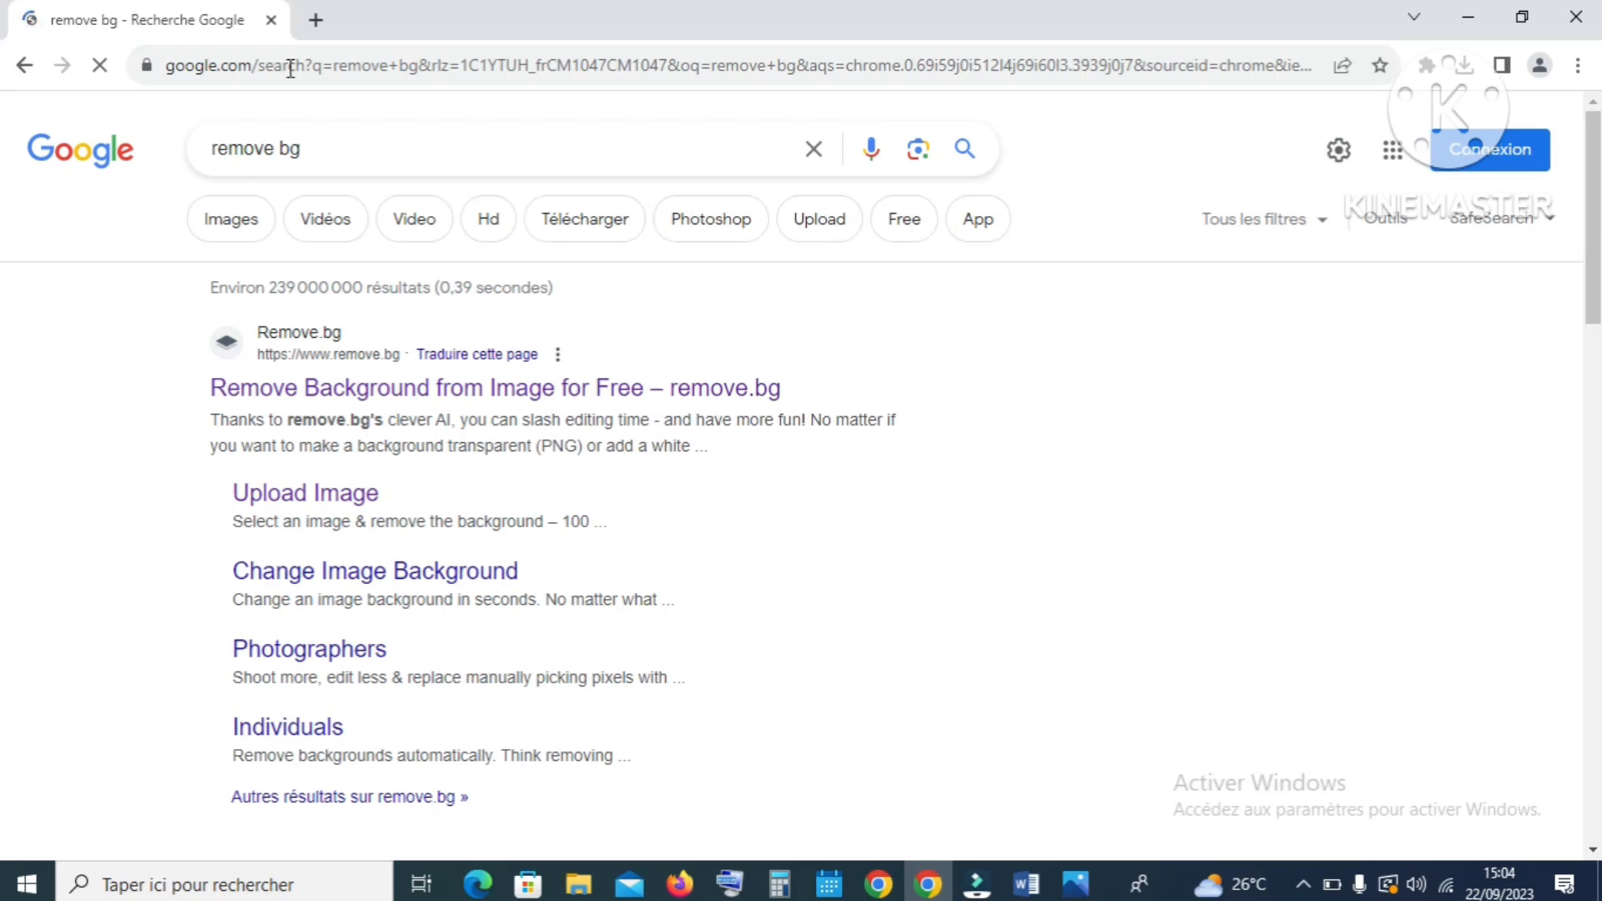
{"action": "left_click", "coordinate": [349, 395]}
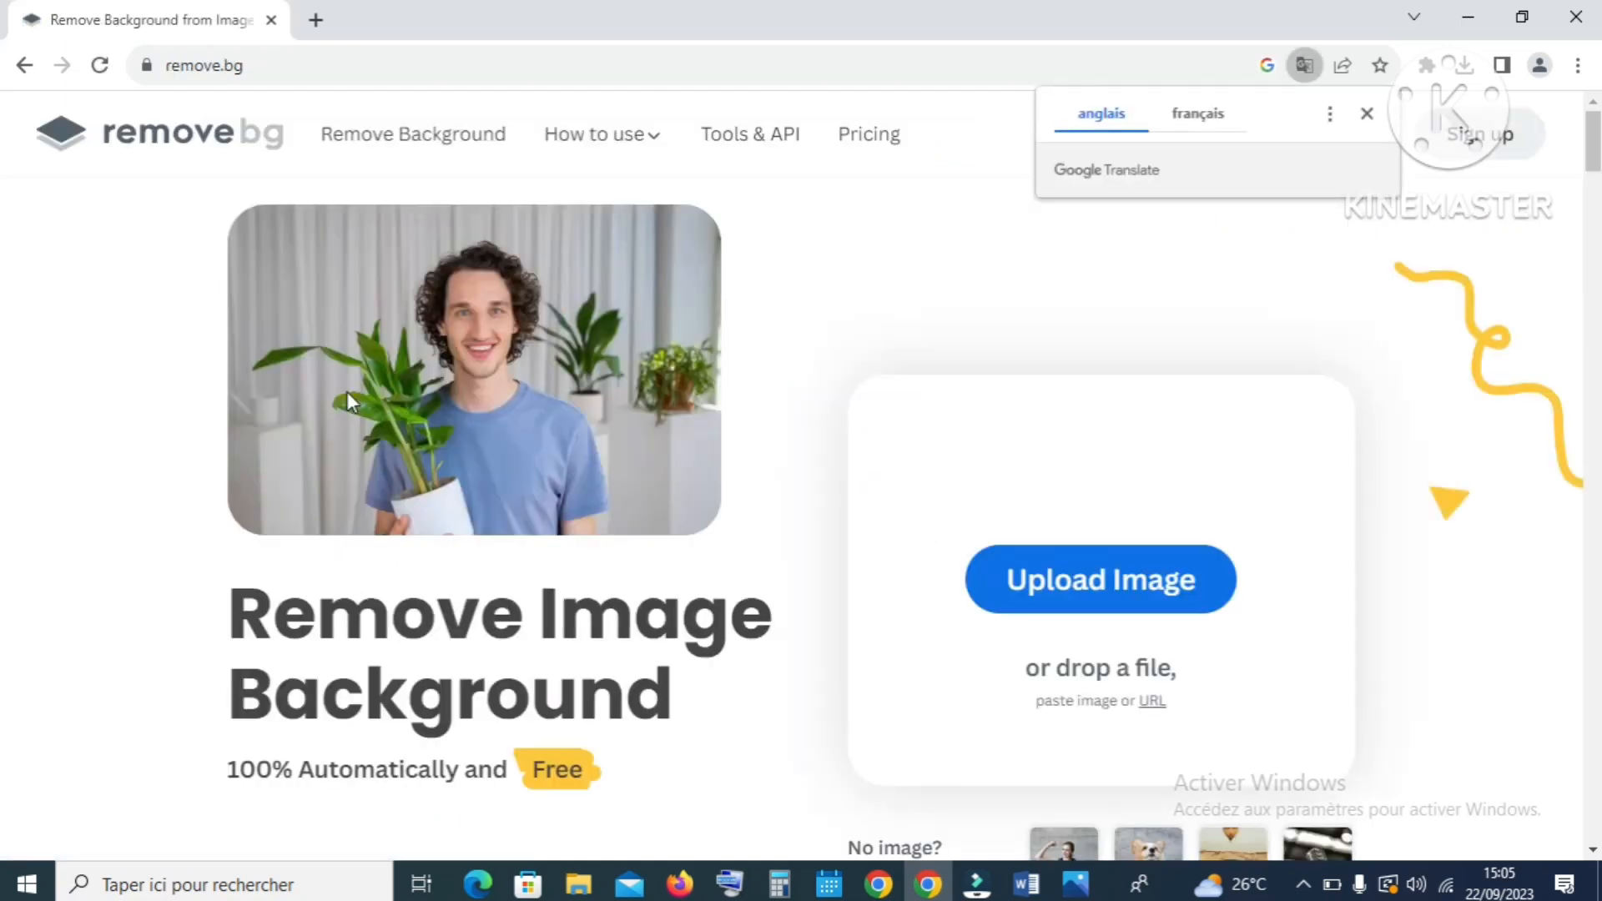
Step: Upload IMG_20230922_124502_301.jpg for background removal and download the preview-size result
{"action": "left_click", "coordinate": [1094, 587]}
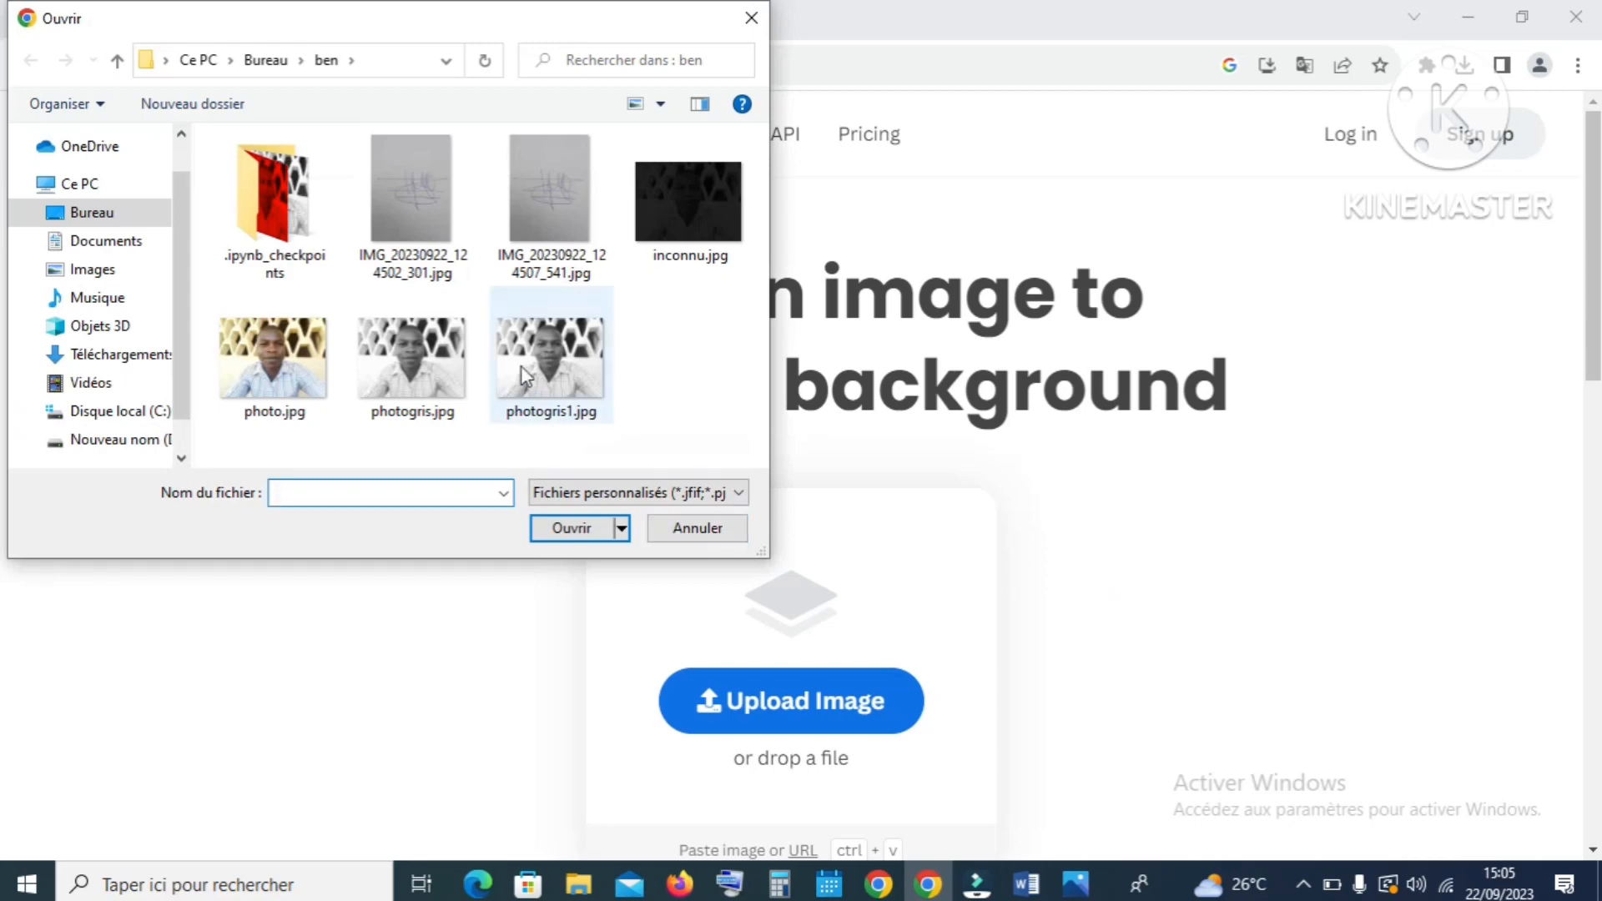
{"action": "left_click", "coordinate": [427, 219]}
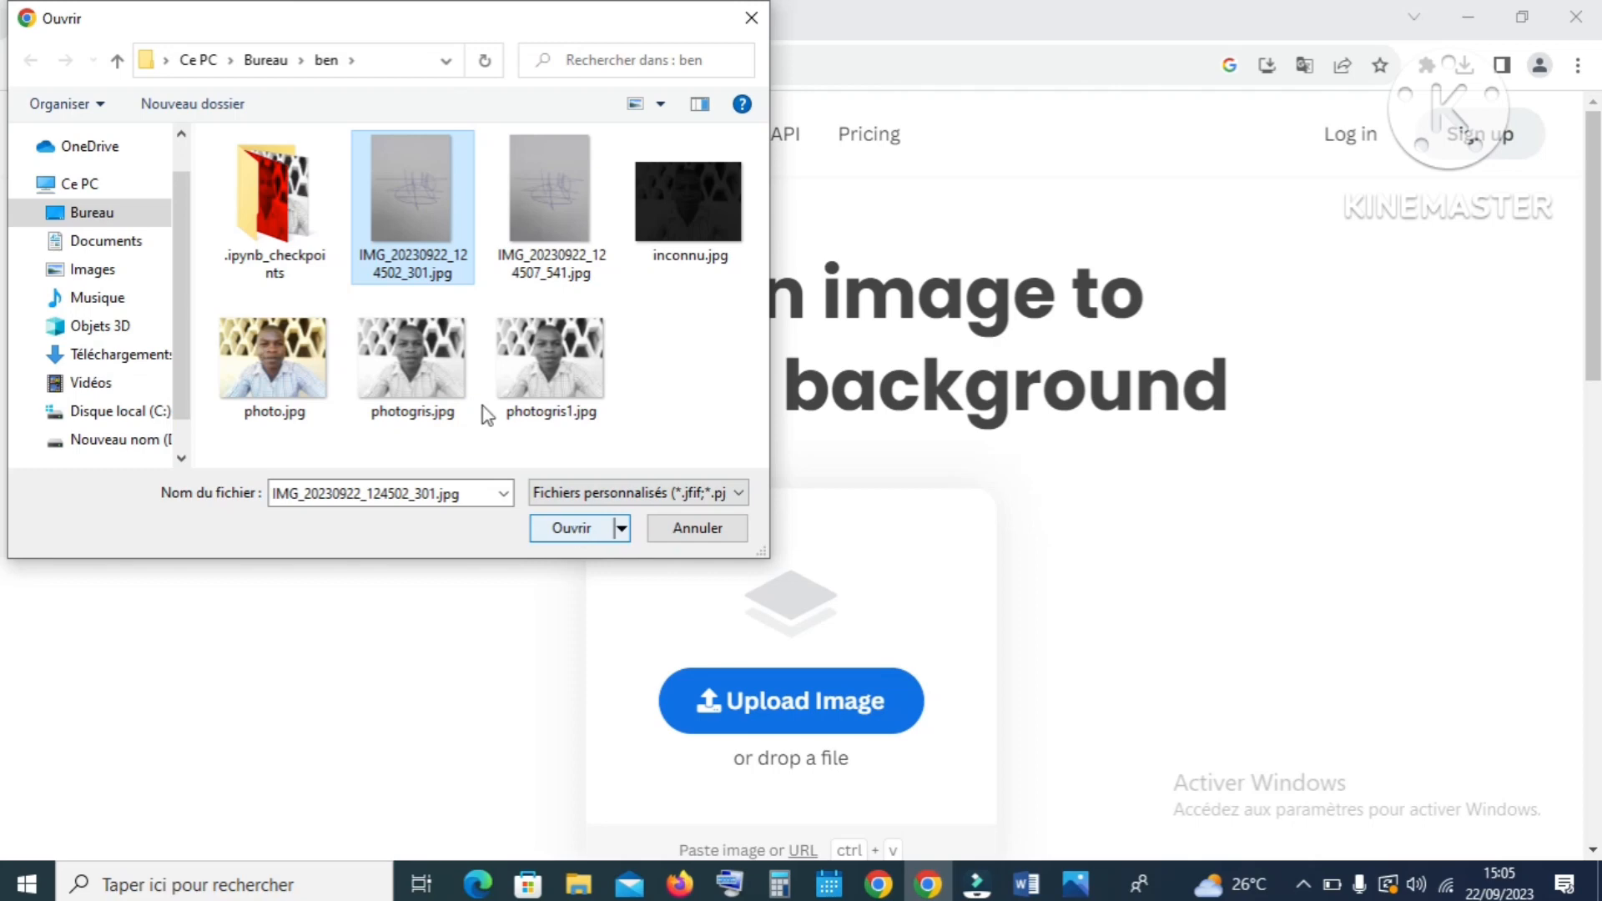
{"action": "left_click", "coordinate": [577, 533]}
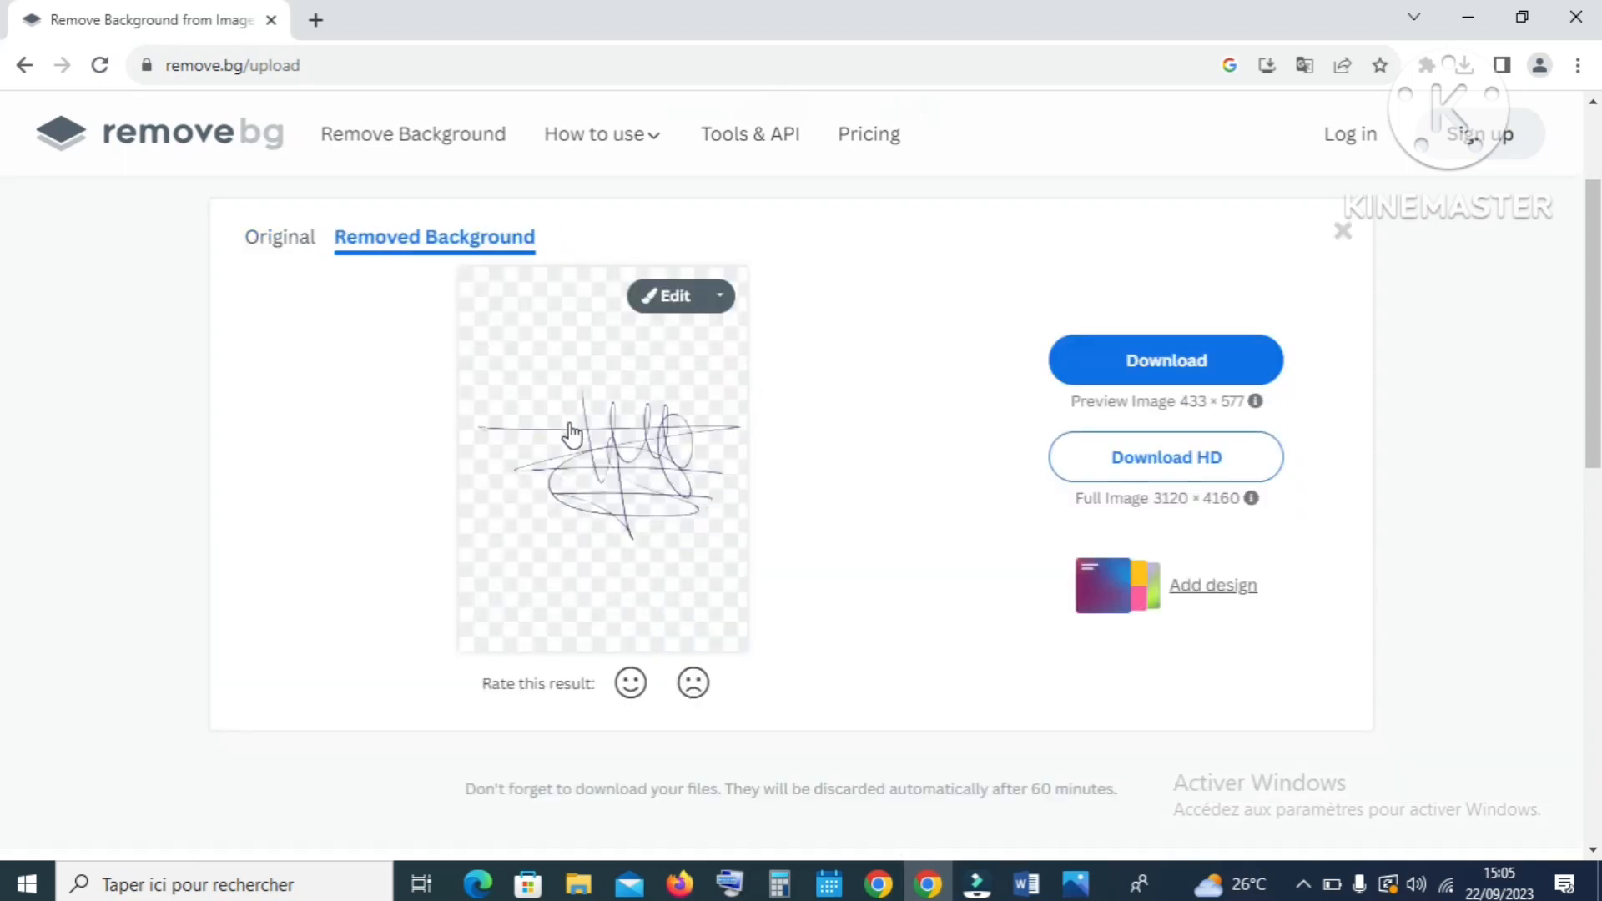
{"action": "left_click", "coordinate": [1184, 361]}
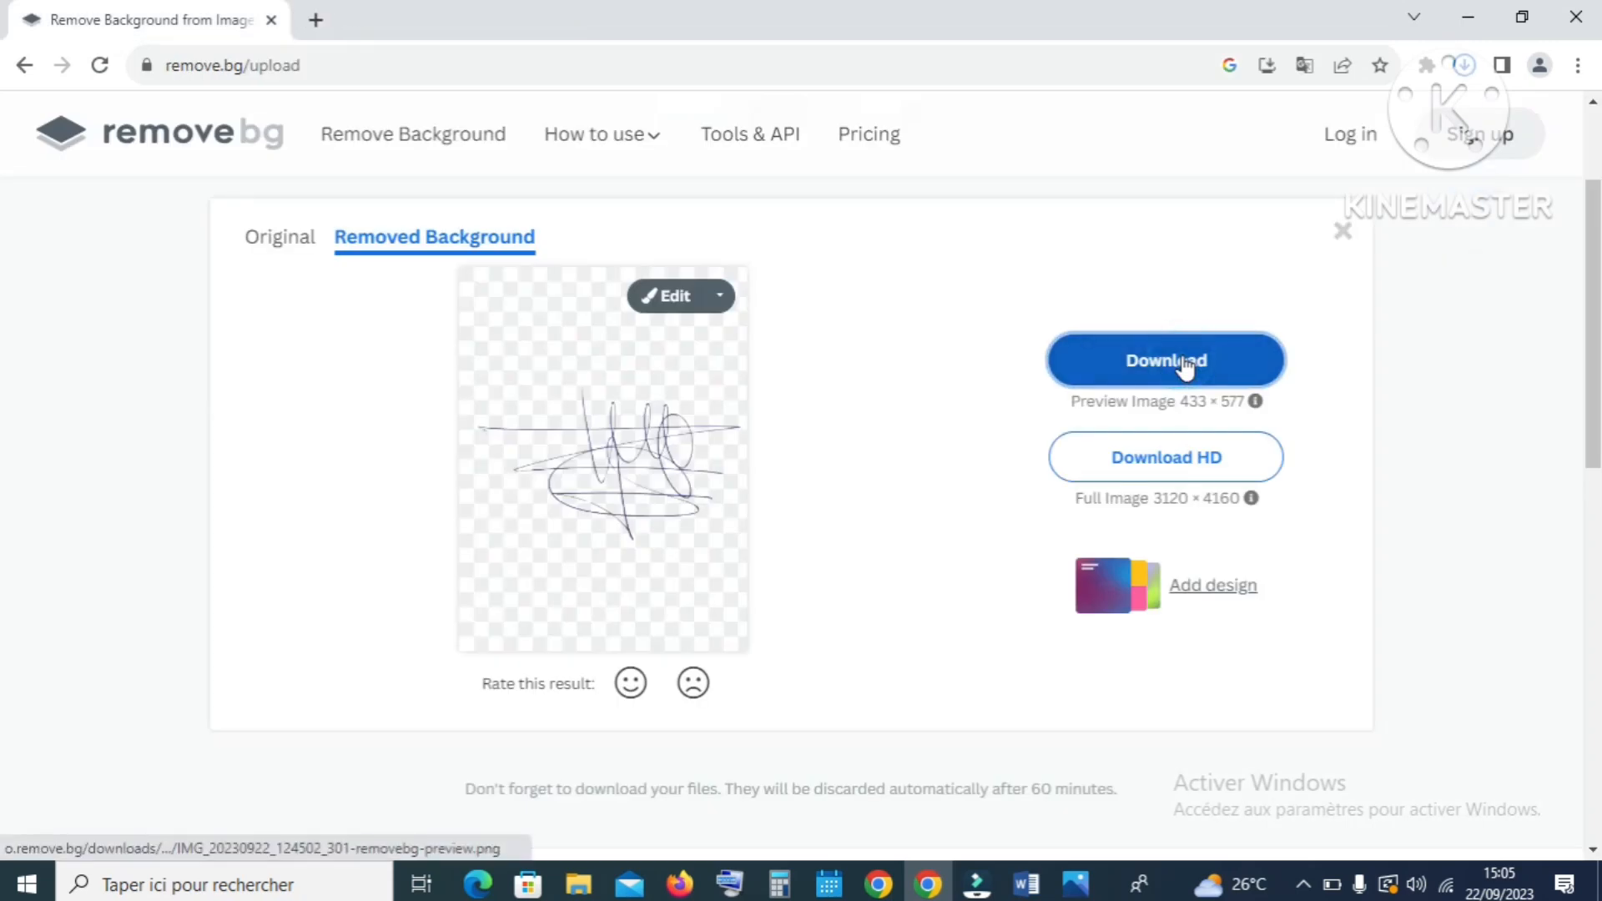
Step: Locate the downloaded background-free PNG in its folder and view the image
{"action": "left_click", "coordinate": [1462, 84]}
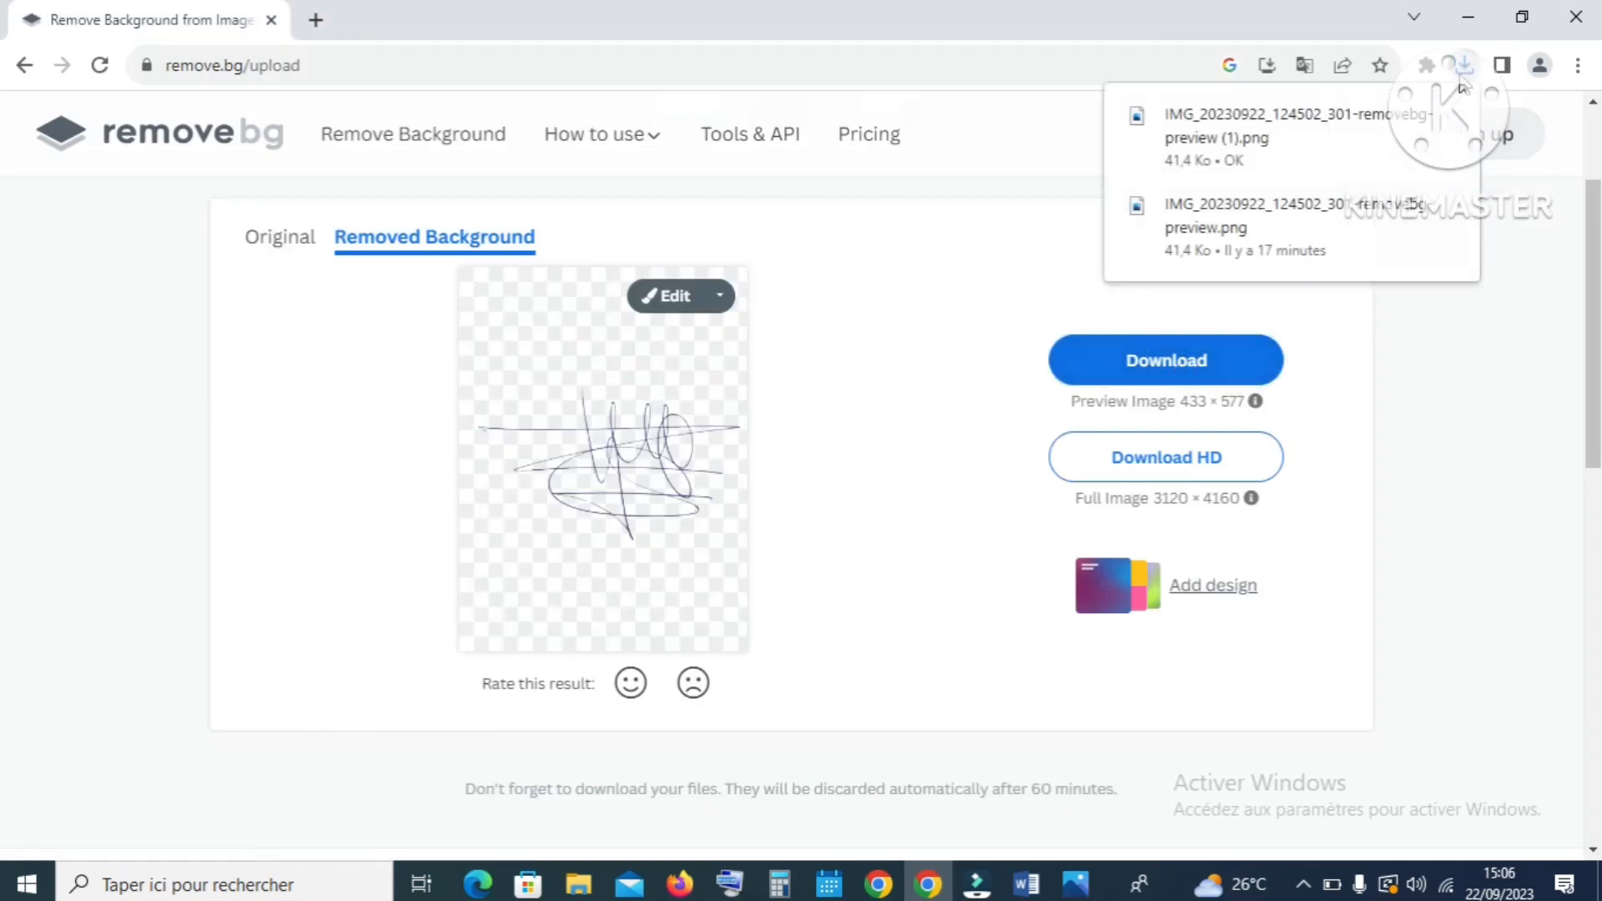
{"action": "left_click", "coordinate": [1418, 120]}
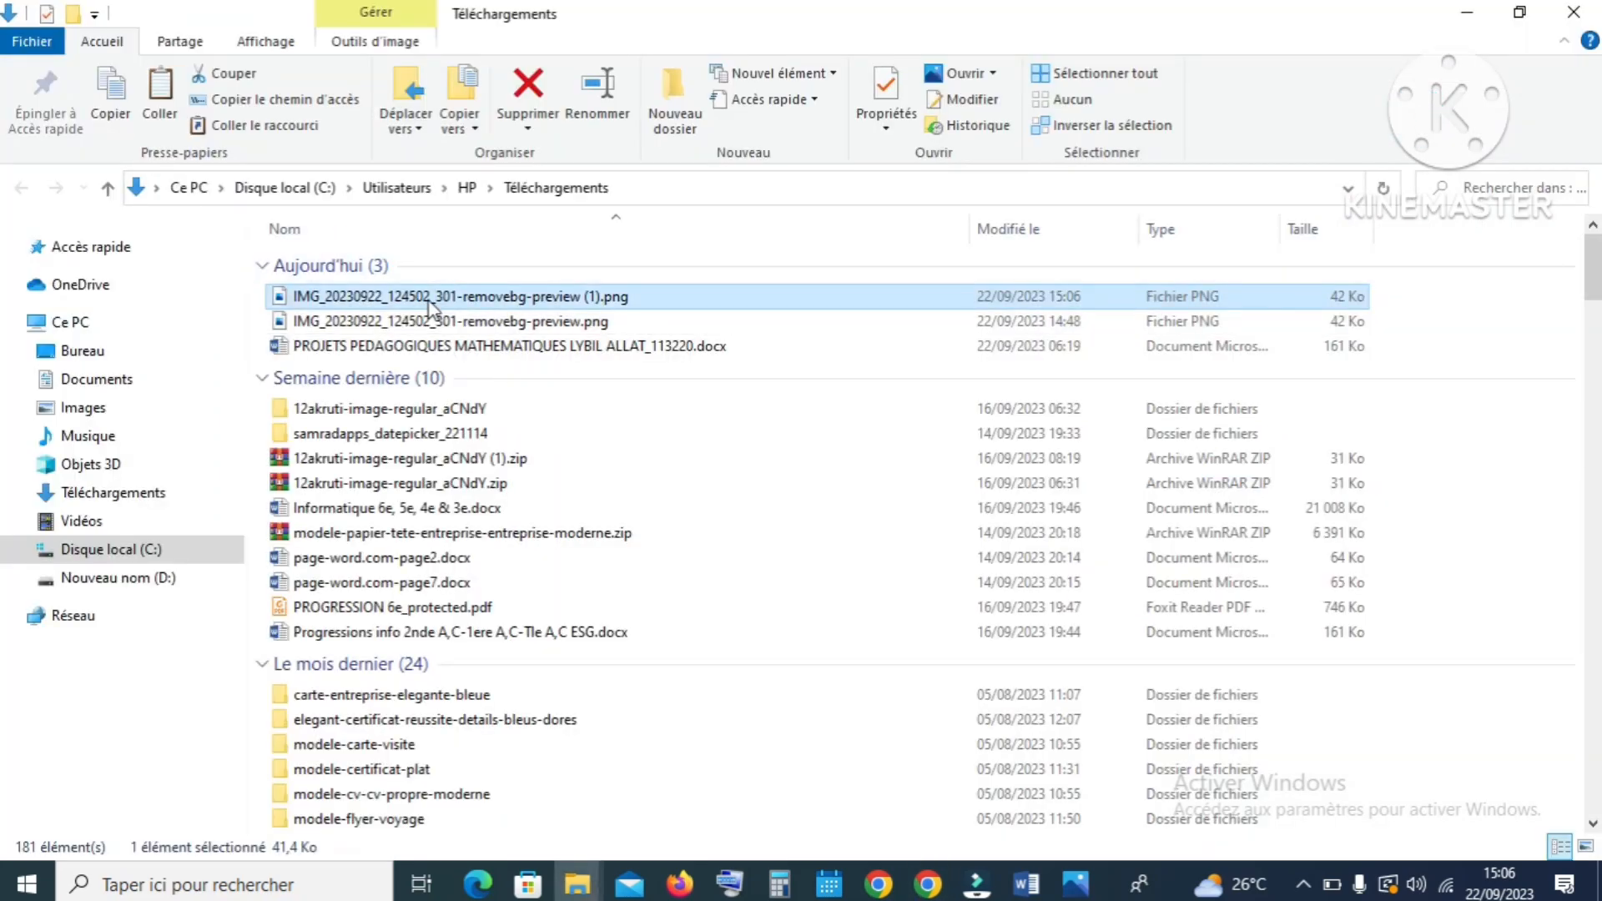
{"action": "double_click", "coordinate": [429, 299]}
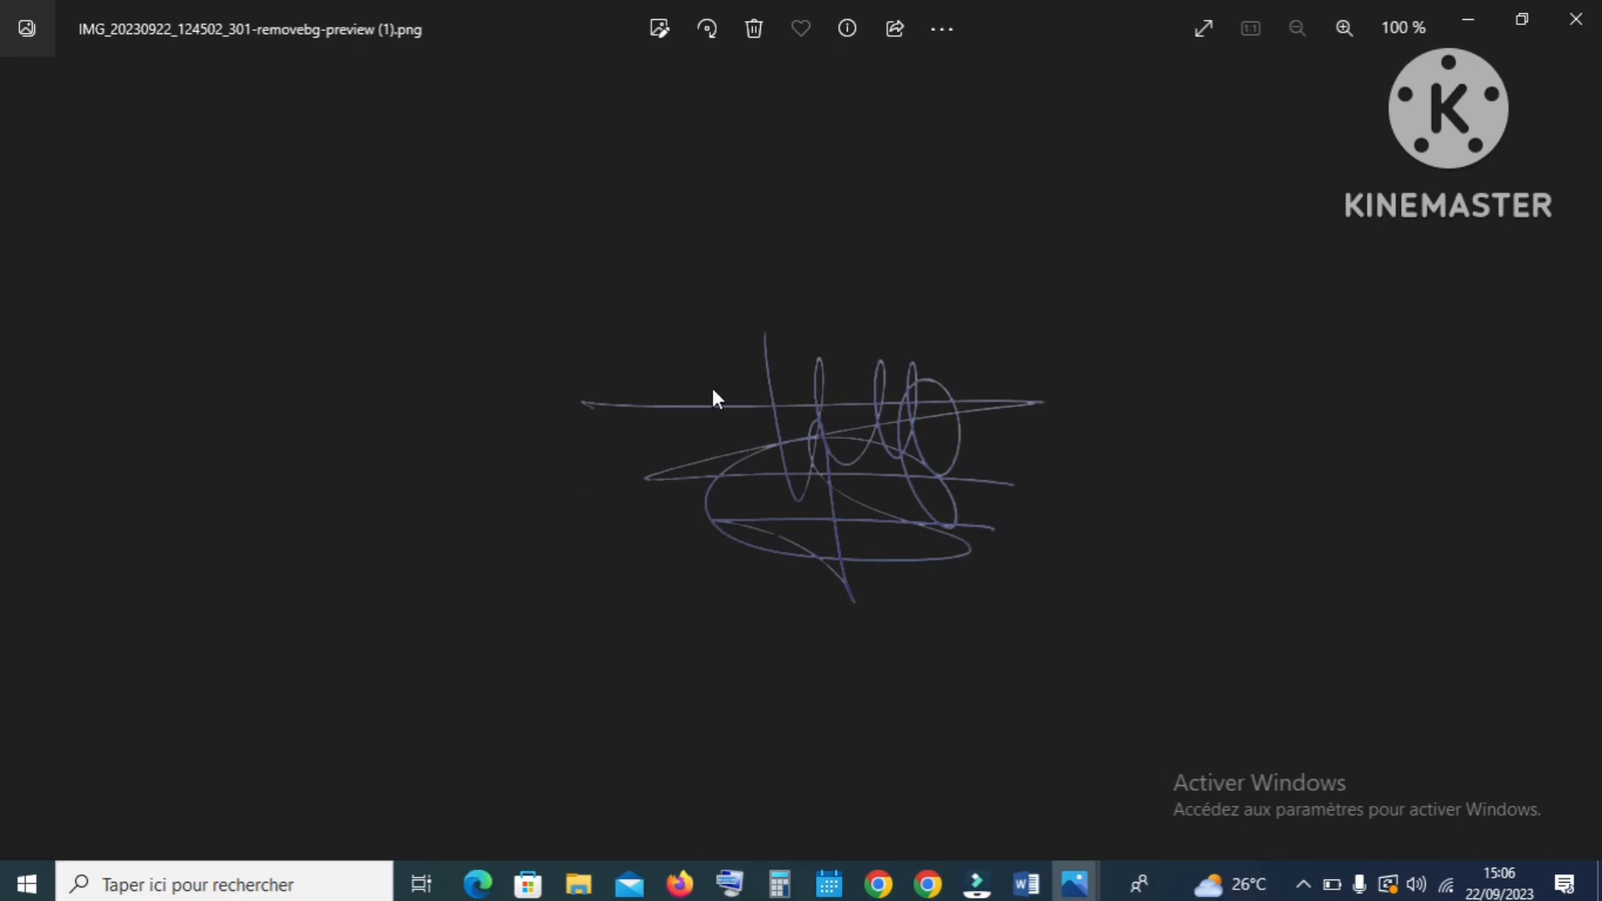
{"action": "left_click", "coordinate": [1576, 18]}
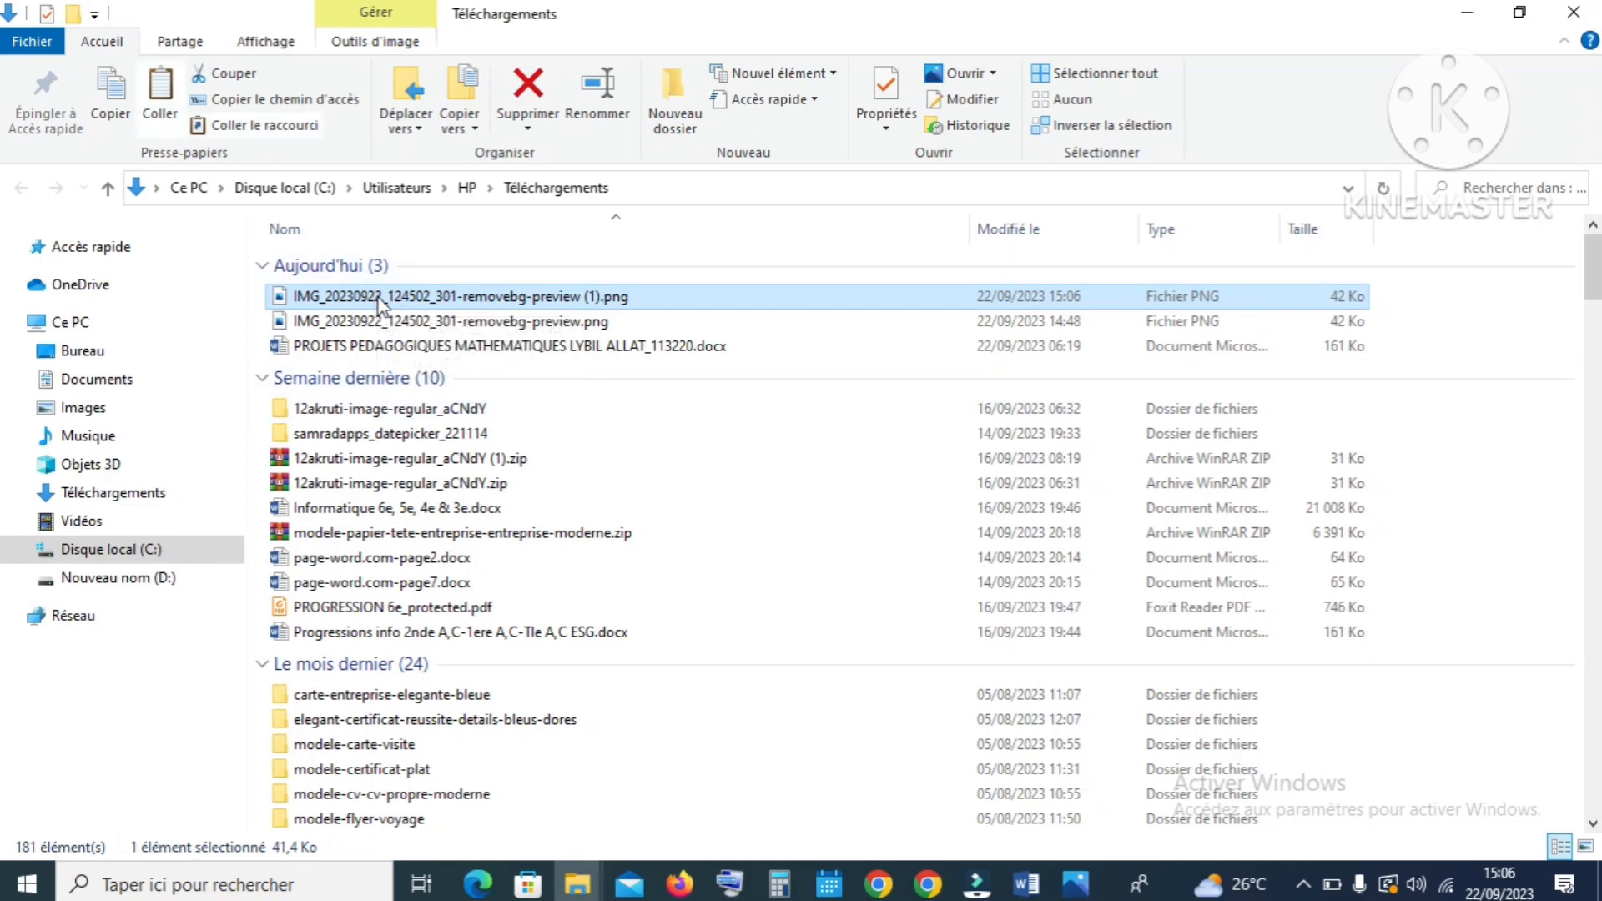
Step: Minimize the open windows and open essai.docx from the desktop in Word
{"action": "left_click", "coordinate": [1469, 24]}
{"action": "left_click", "coordinate": [1471, 22]}
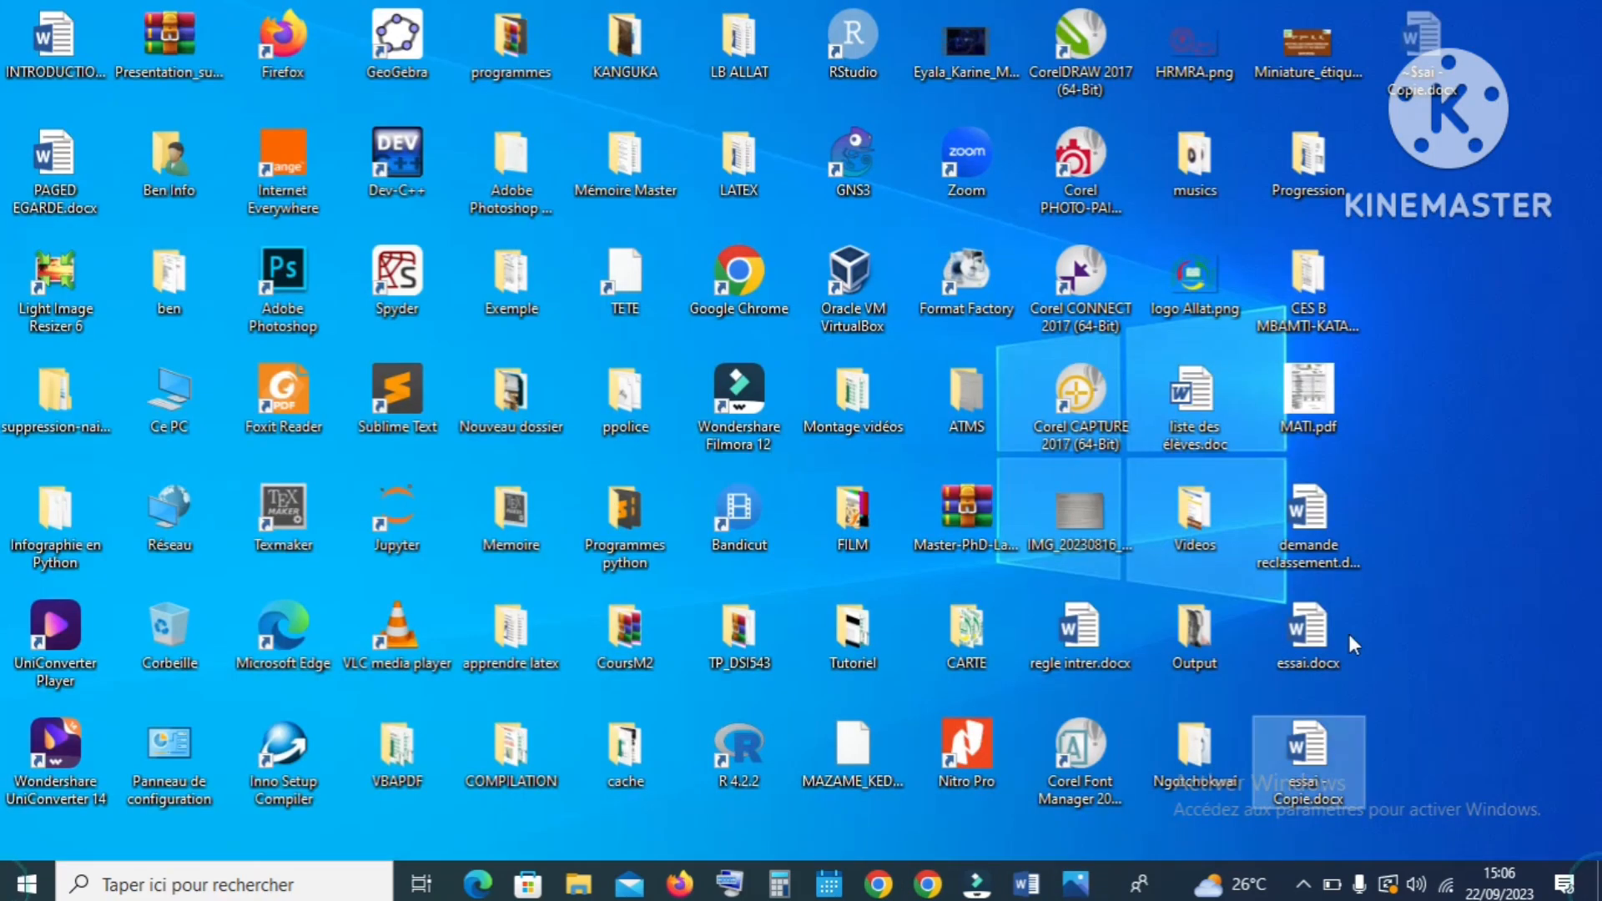
{"action": "left_click", "coordinate": [1305, 634]}
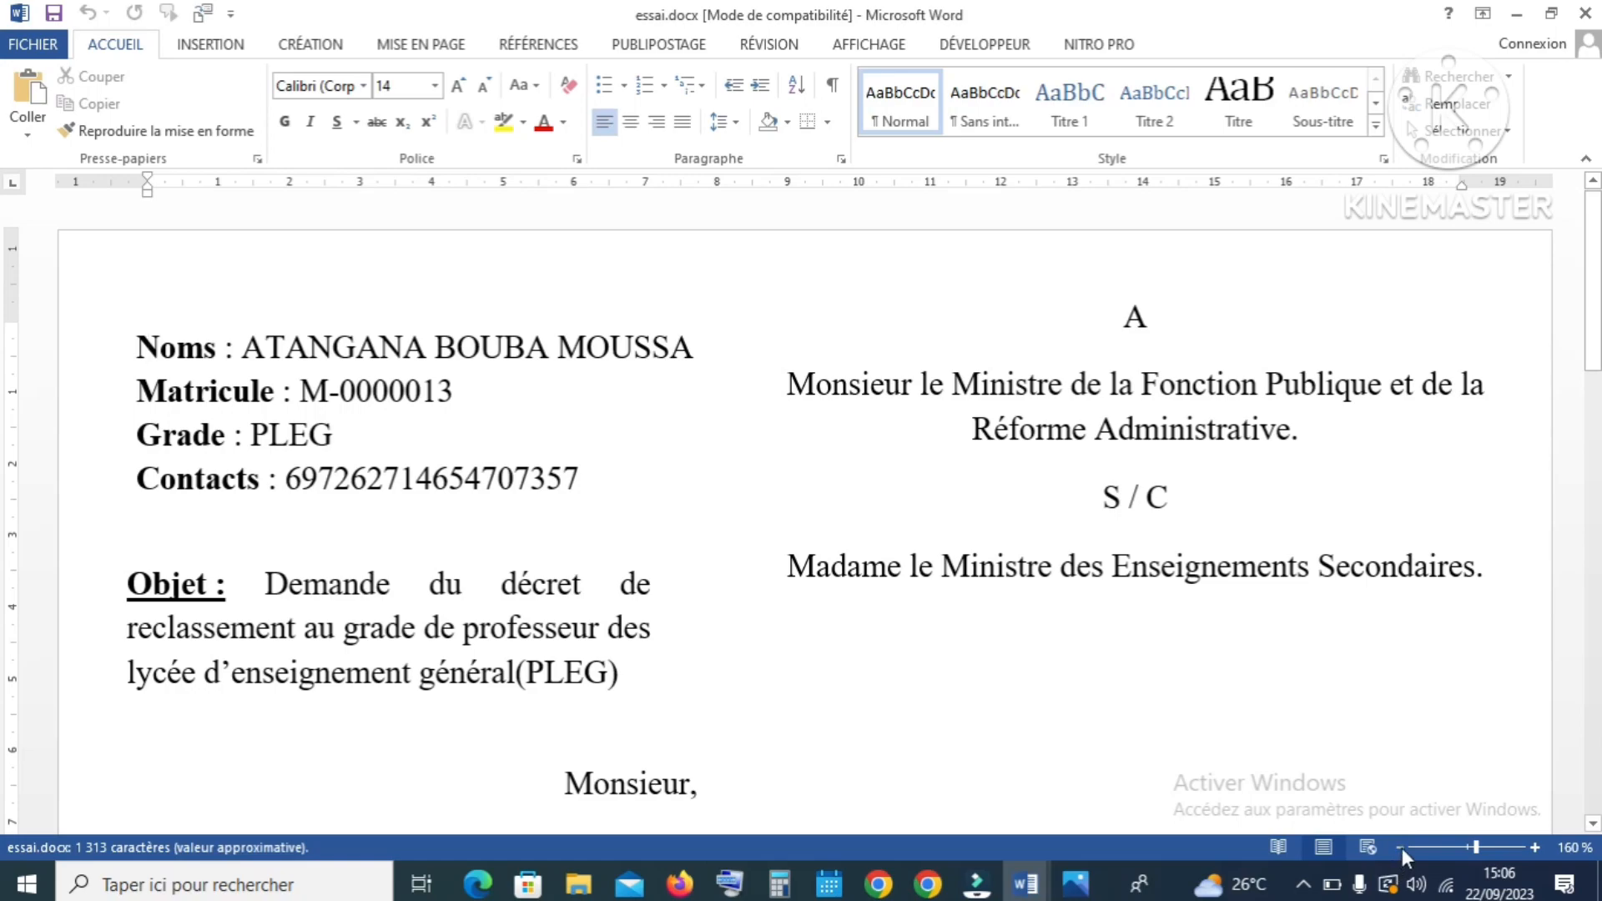
Step: Paste the background-free signature image into the empty space above the signatory's name at the end of the letter
{"action": "left_click", "coordinate": [1402, 848]}
{"action": "left_click", "coordinate": [1402, 848]}
{"action": "left_click", "coordinate": [1402, 848]}
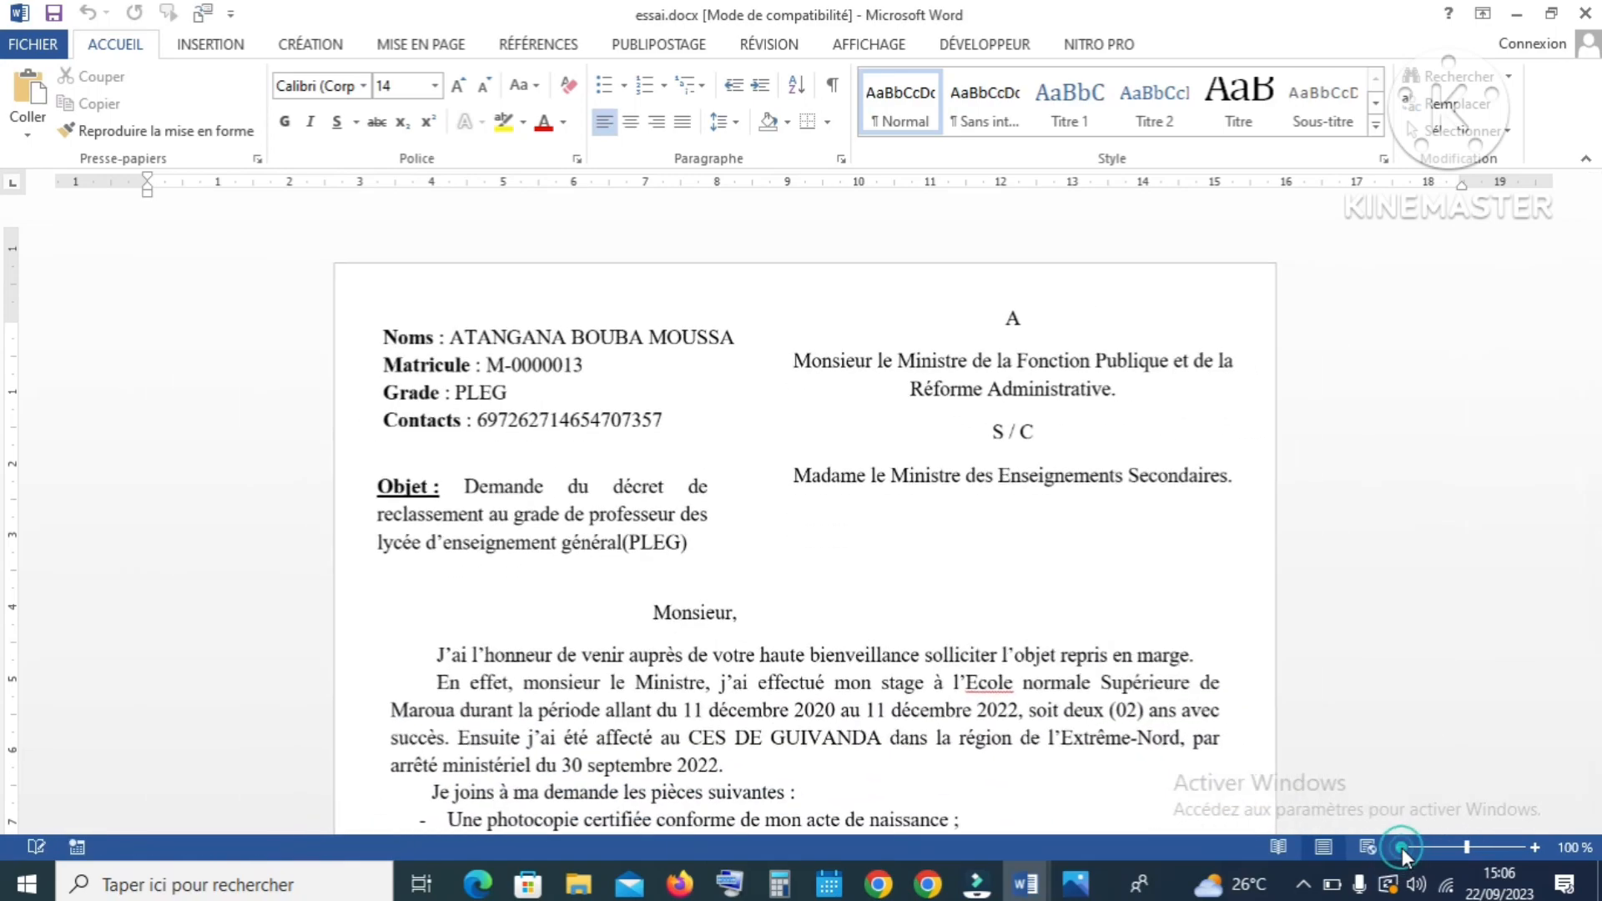
{"action": "left_click", "coordinate": [1402, 848]}
{"action": "scroll", "coordinate": [1281, 722], "scroll_direction": "down", "scroll_amount": 8}
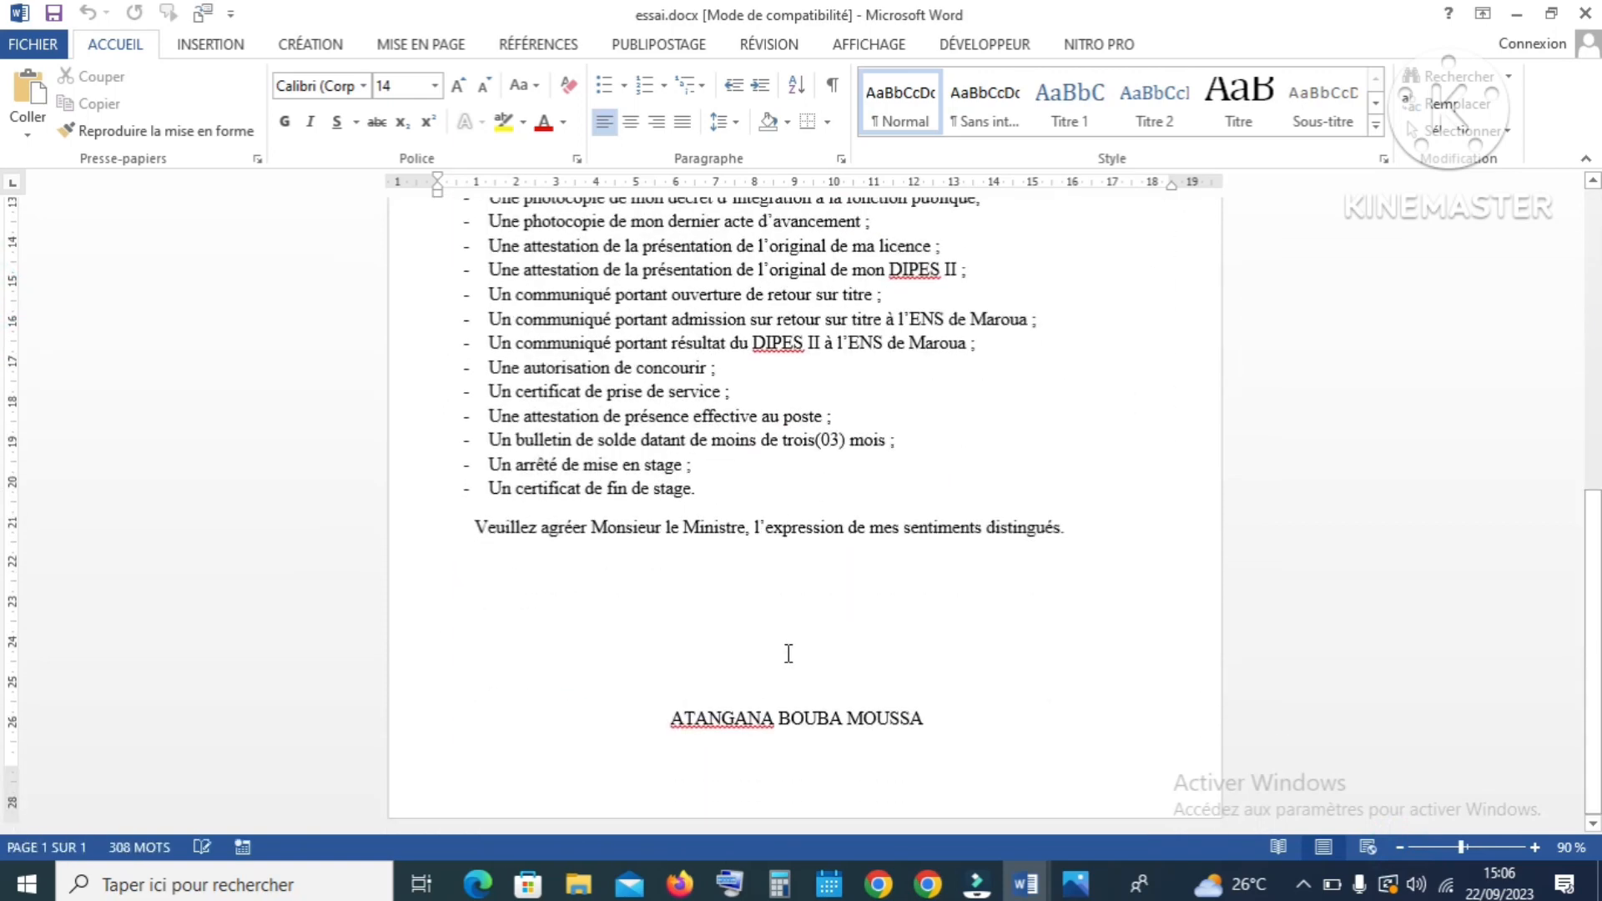
{"action": "left_click", "coordinate": [788, 654]}
{"action": "key", "text": "ctrl+v"}
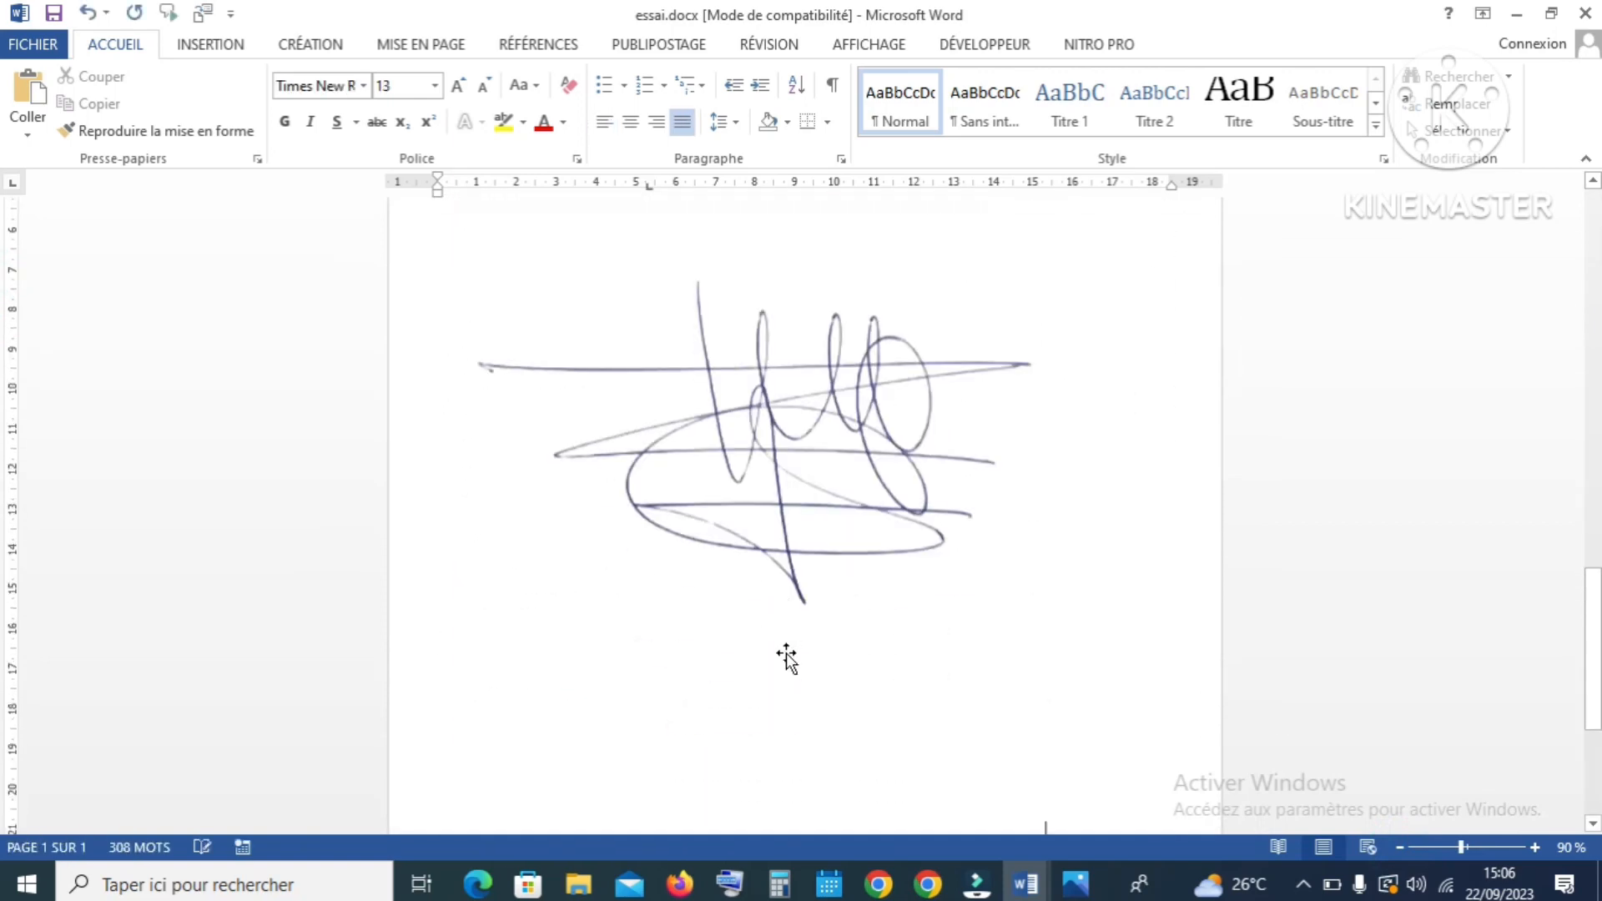
Step: Reduce only the height of the pasted signature image to about 5.5 cm, keeping its full width
{"action": "left_click", "coordinate": [821, 520]}
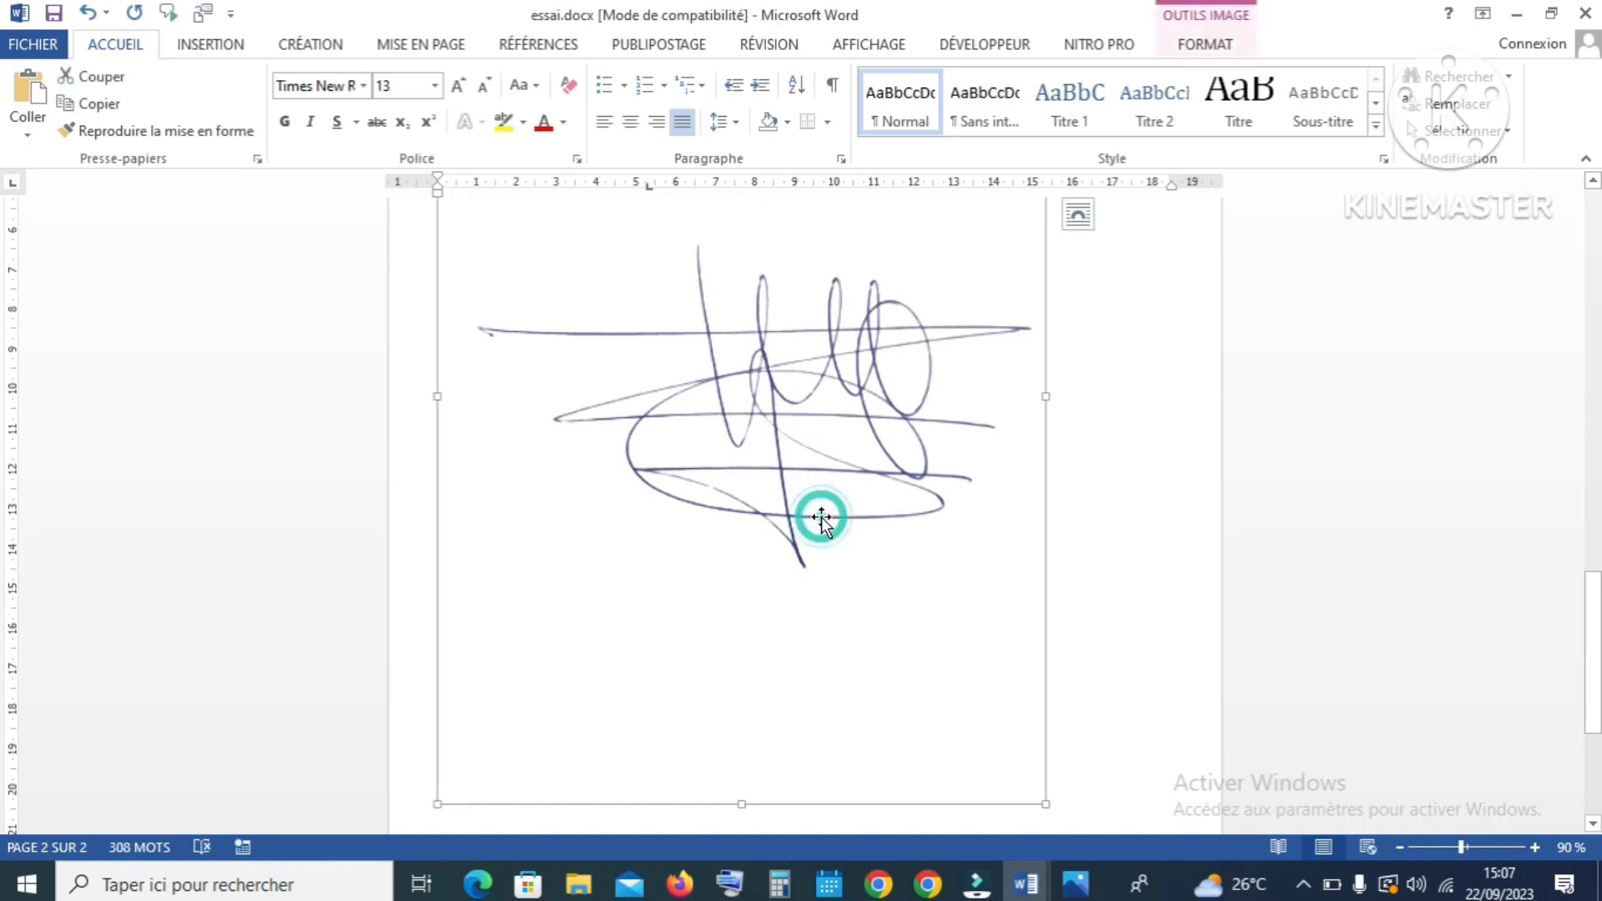
{"action": "mouse_move", "coordinate": [1593, 650]}
{"action": "left_mouse_down"}
{"action": "mouse_move", "coordinate": [4, 525]}
{"action": "mouse_move", "coordinate": [4, 627]}
{"action": "left_mouse_up"}
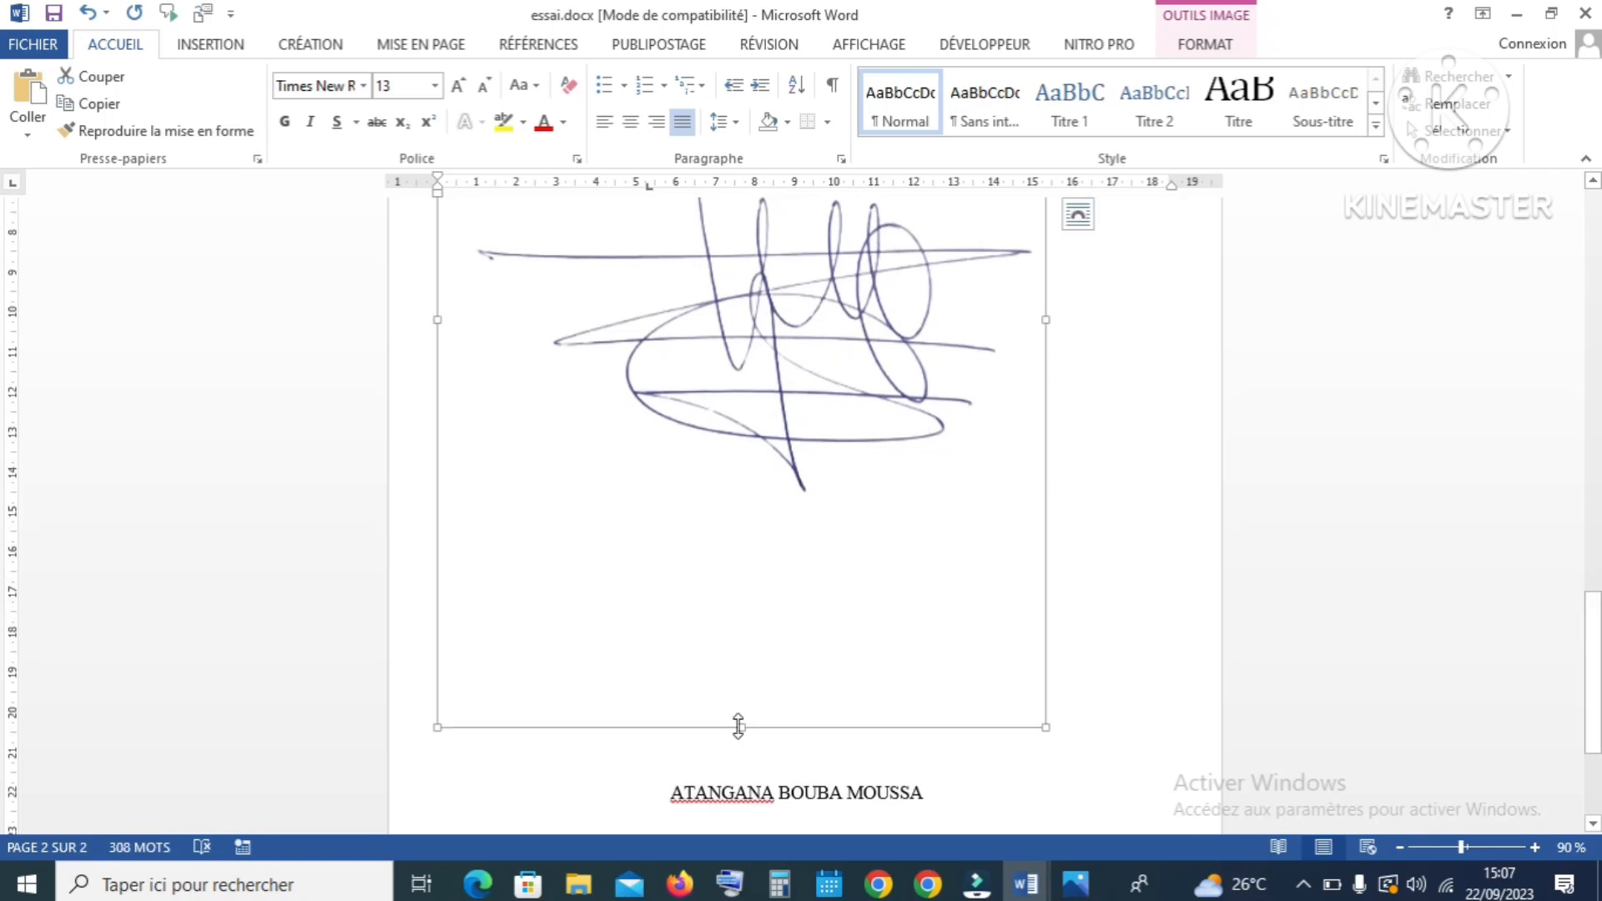
{"action": "left_click_drag", "start_coordinate": [741, 728], "coordinate": [774, 667]}
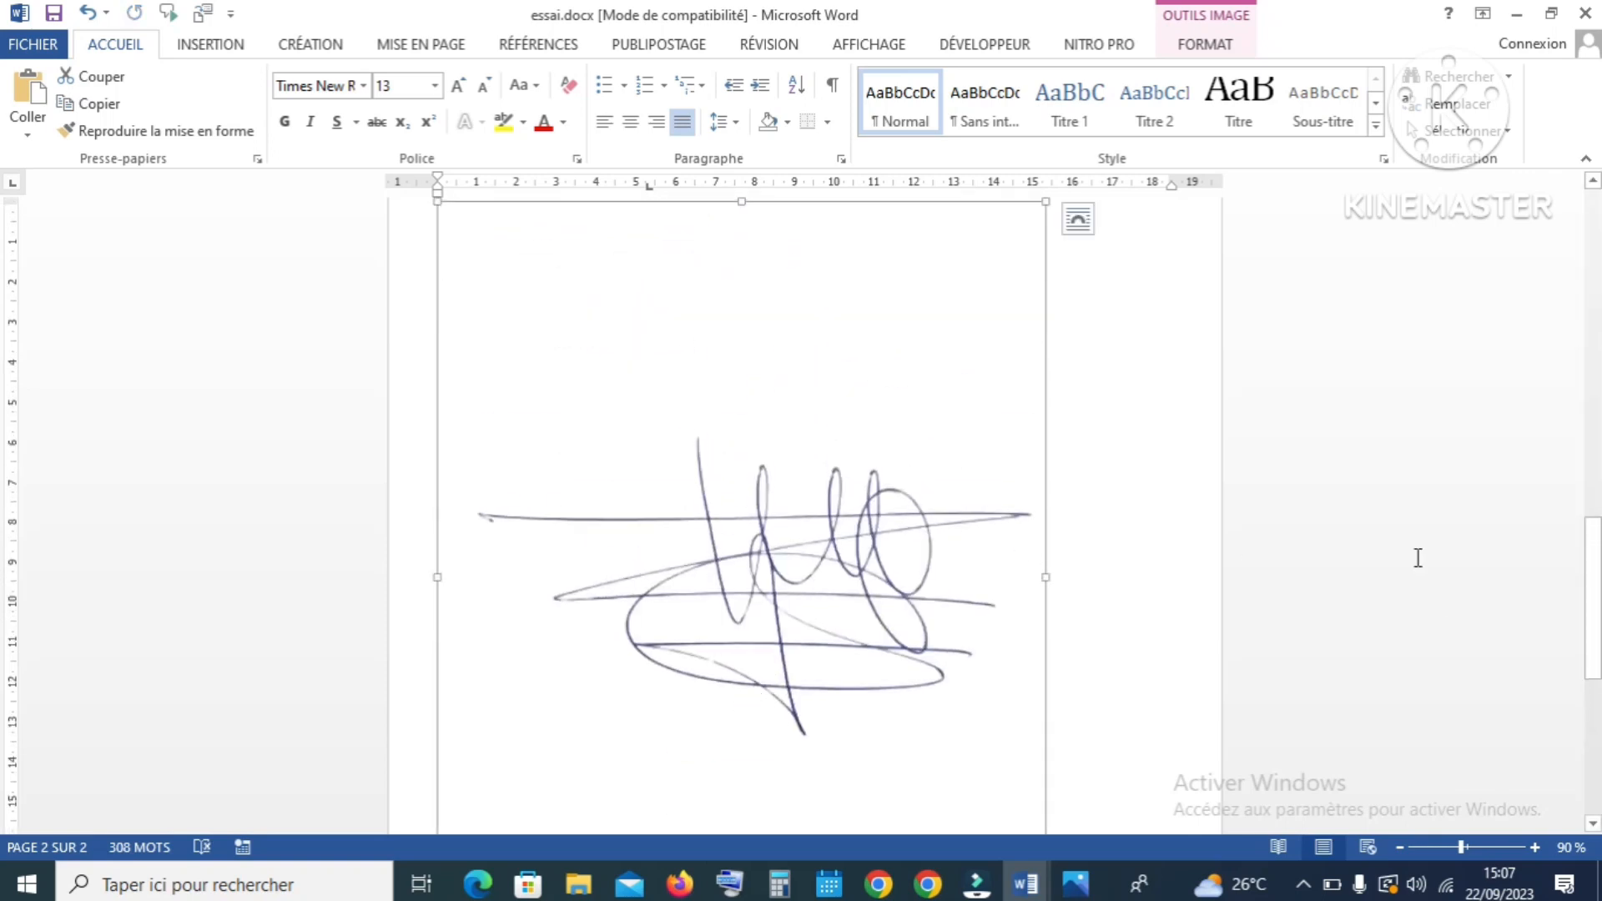
{"action": "left_click_drag", "start_coordinate": [1592, 598], "coordinate": [1590, 720]}
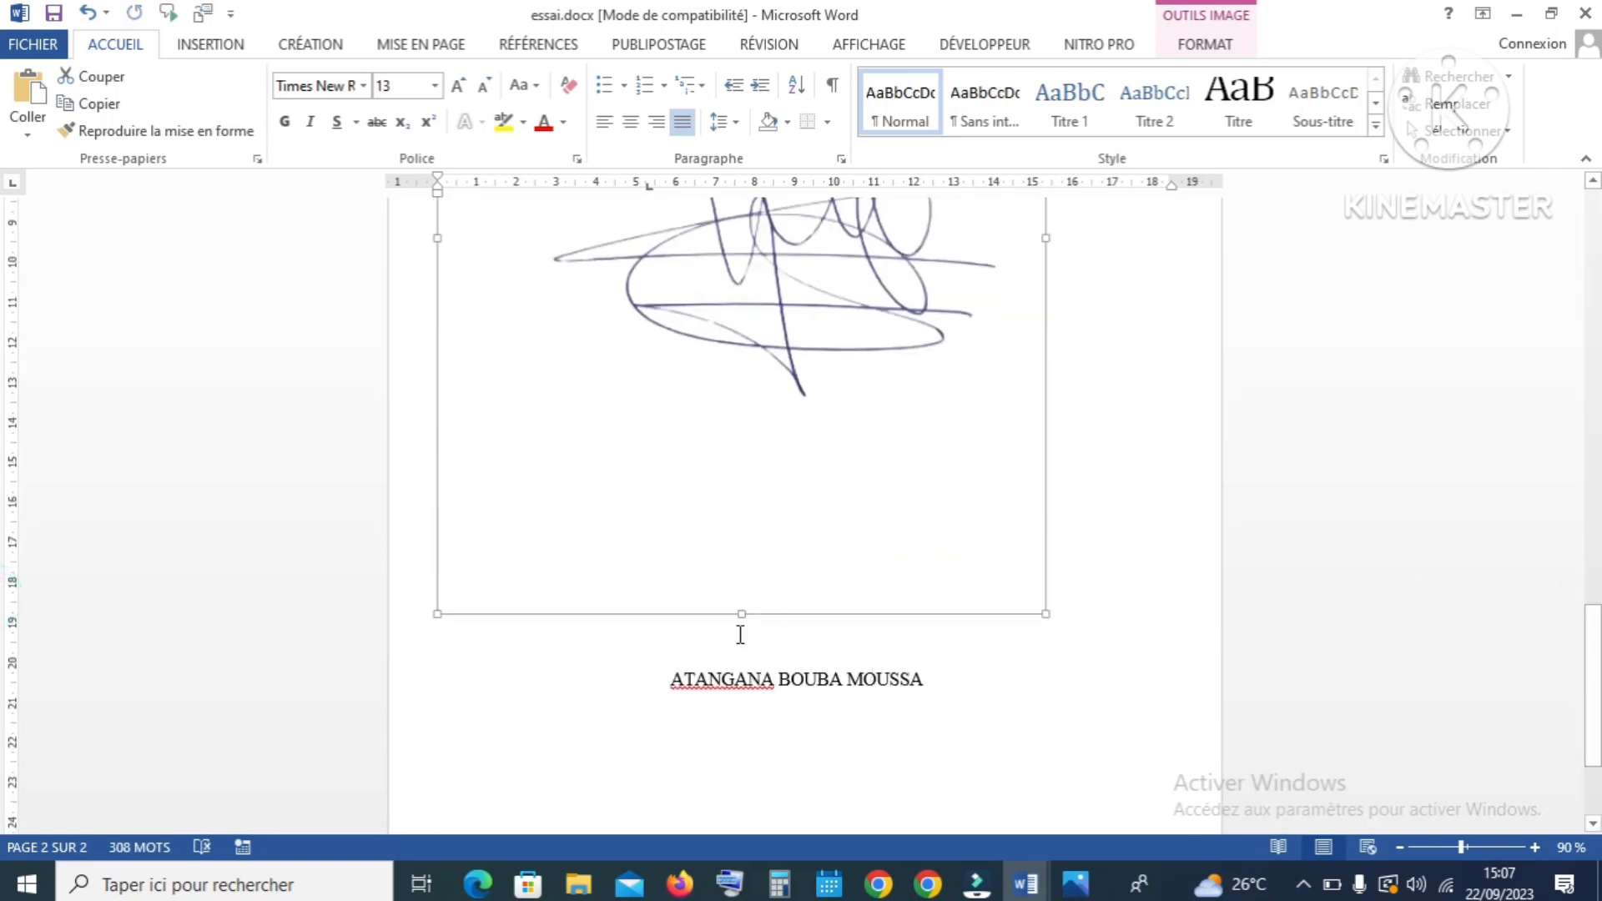
{"action": "mouse_move", "coordinate": [739, 613]}
{"action": "left_mouse_down"}
{"action": "mouse_move", "coordinate": [758, 229]}
{"action": "mouse_move", "coordinate": [812, 262]}
{"action": "left_mouse_up"}
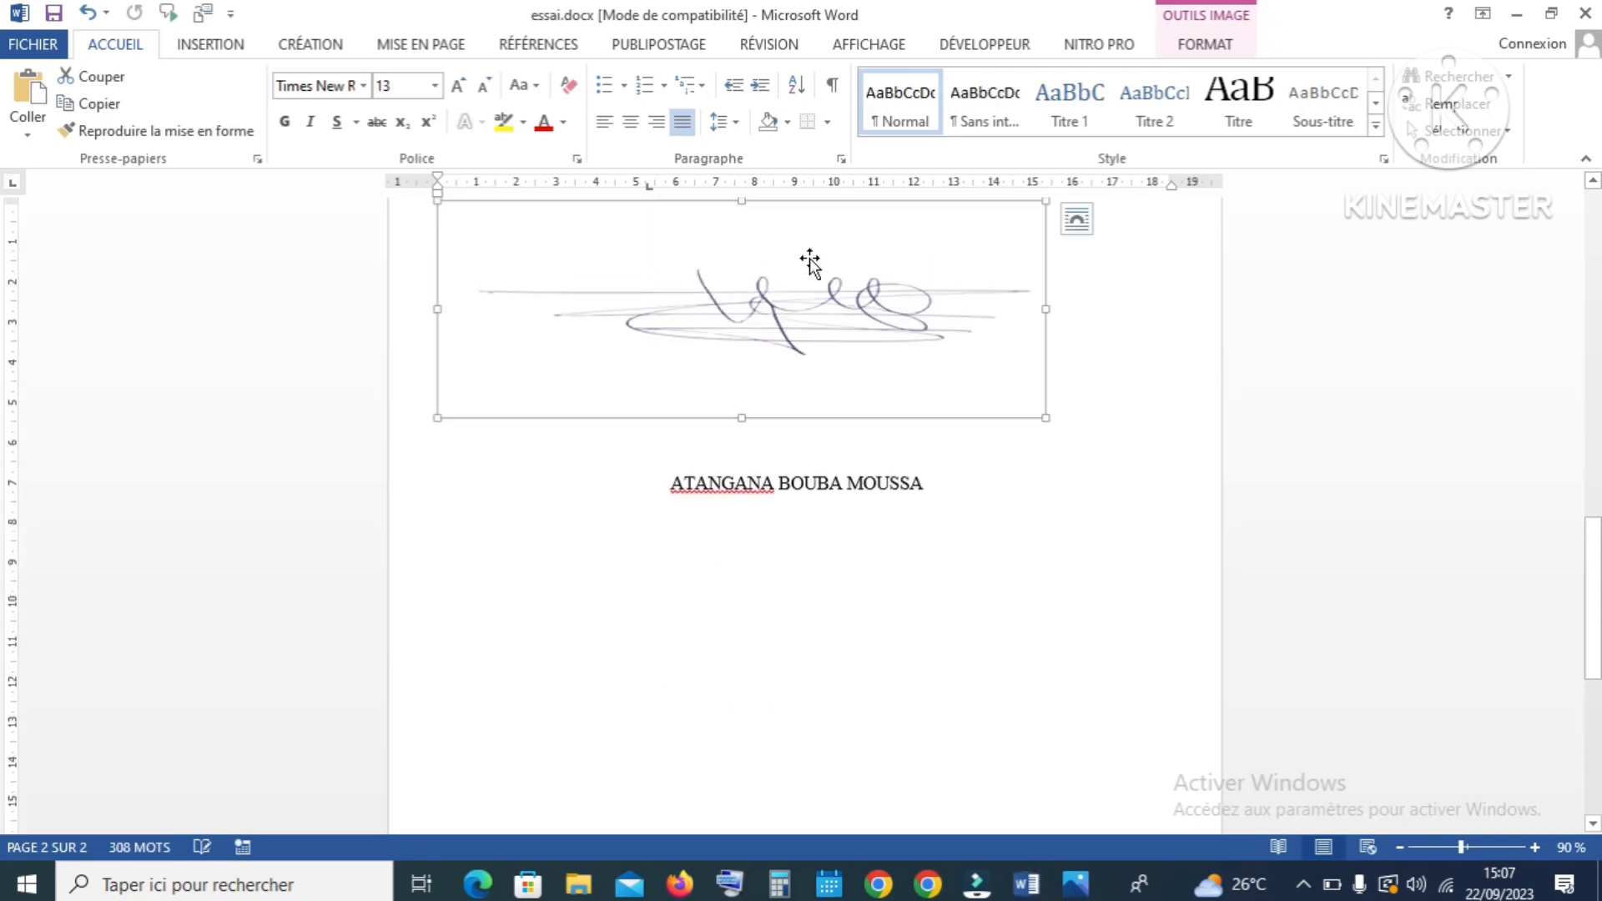
Step: Set the signature image's text wrapping to in front of text
{"action": "left_click_drag", "start_coordinate": [1594, 548], "coordinate": [1591, 444]}
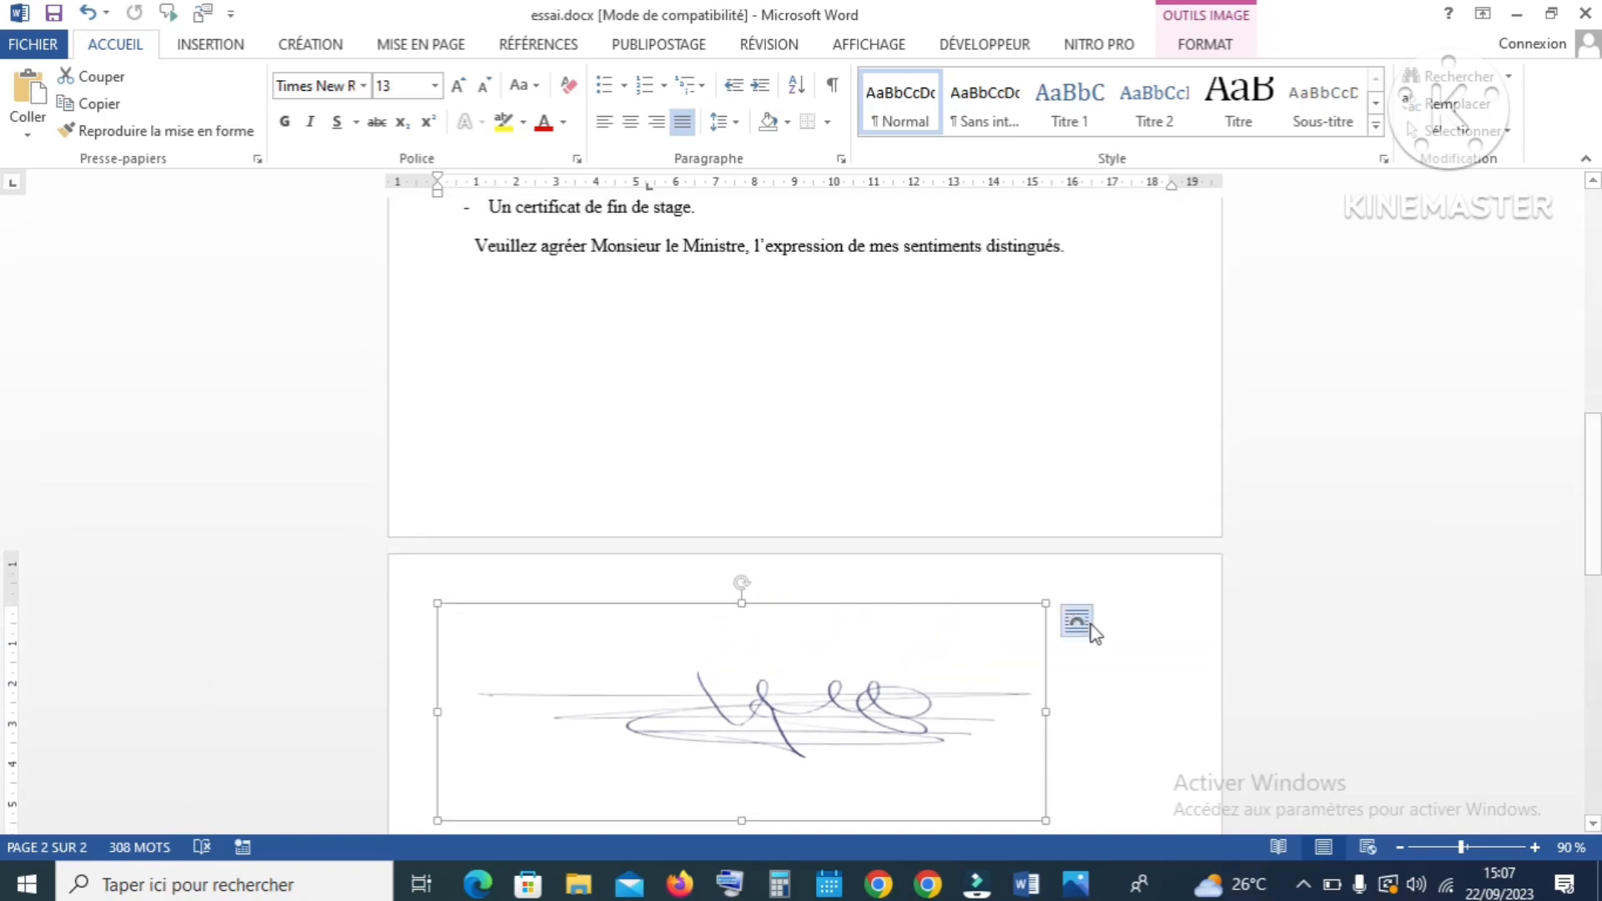
{"action": "left_click", "coordinate": [1078, 622]}
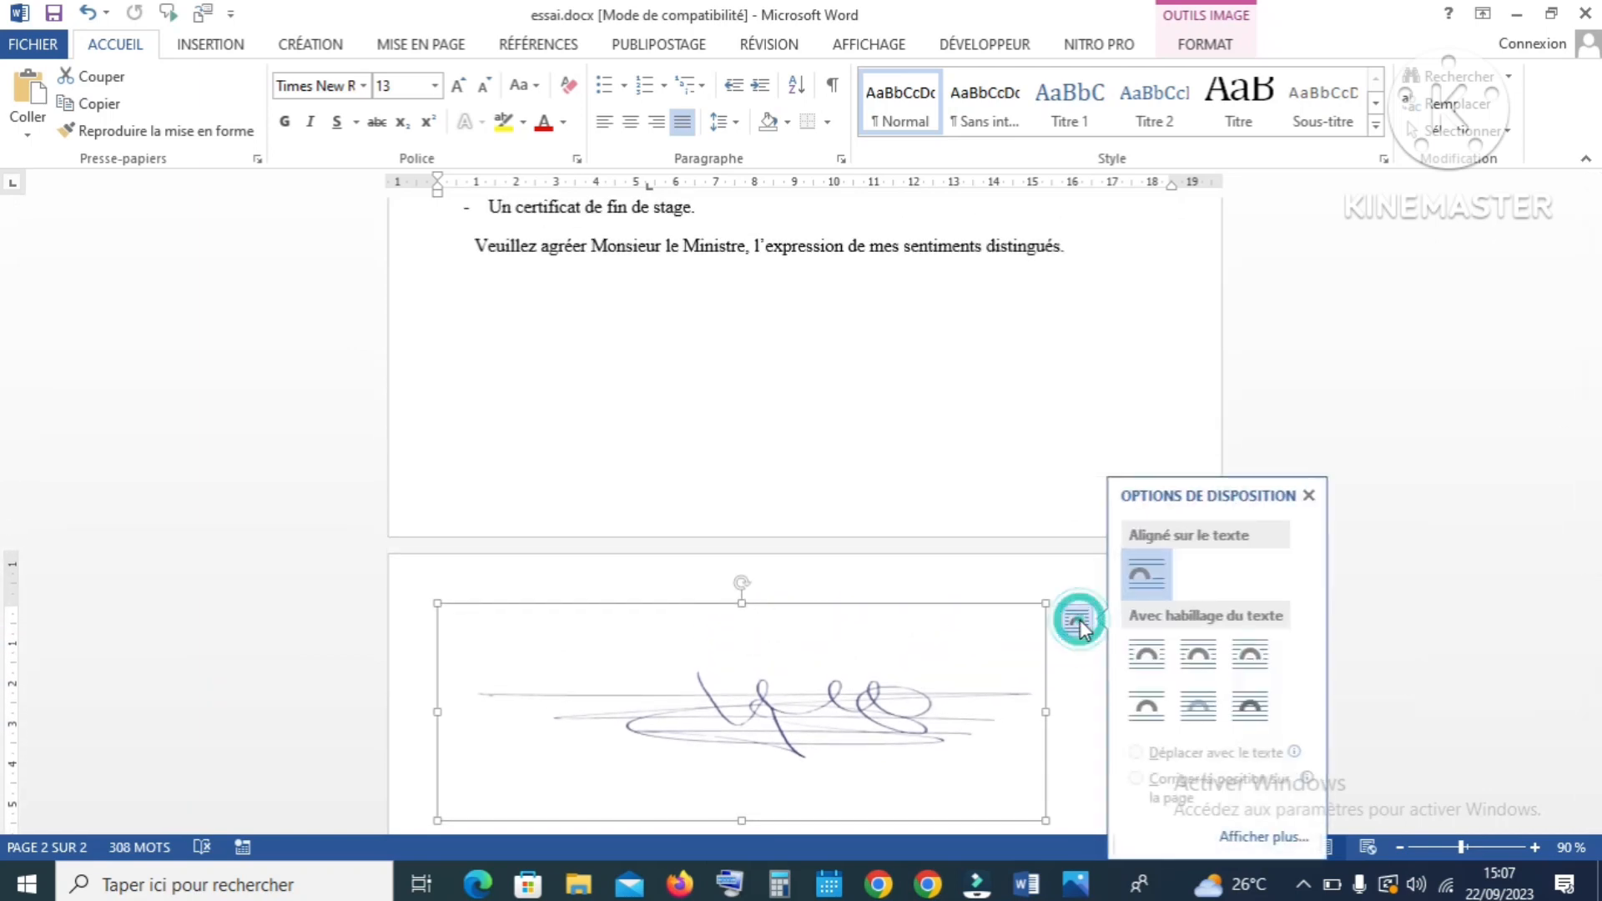
{"action": "left_click", "coordinate": [1254, 709]}
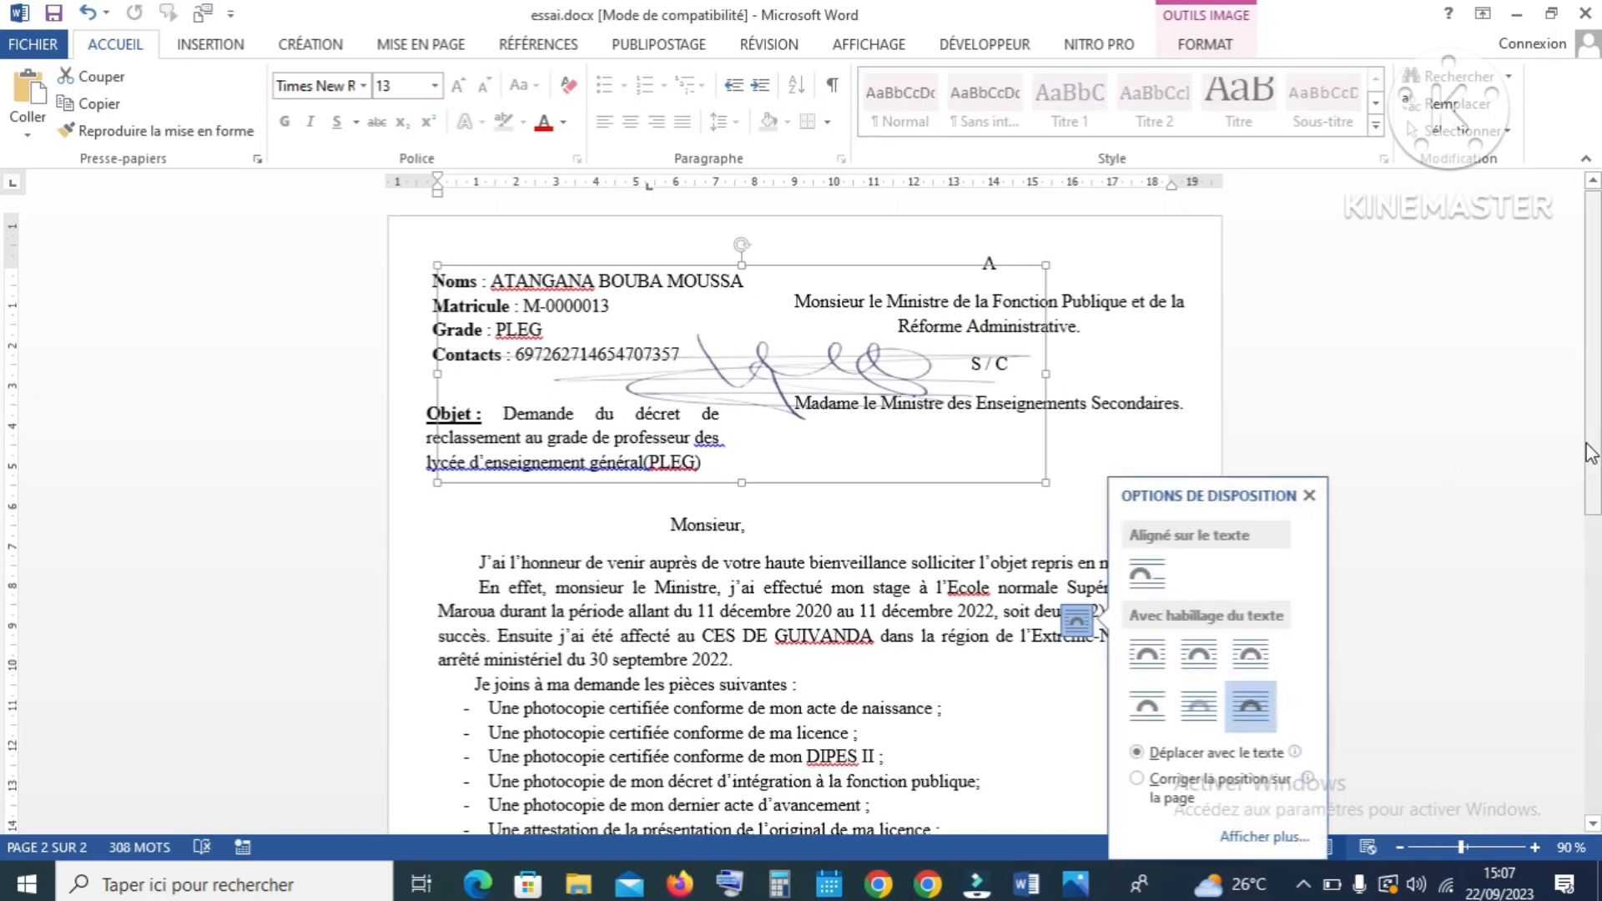
Step: Move the signature image down the page so the signature lies between the closing sentence and the signatory's name
{"action": "left_click_drag", "start_coordinate": [1592, 453], "coordinate": [1570, 498]}
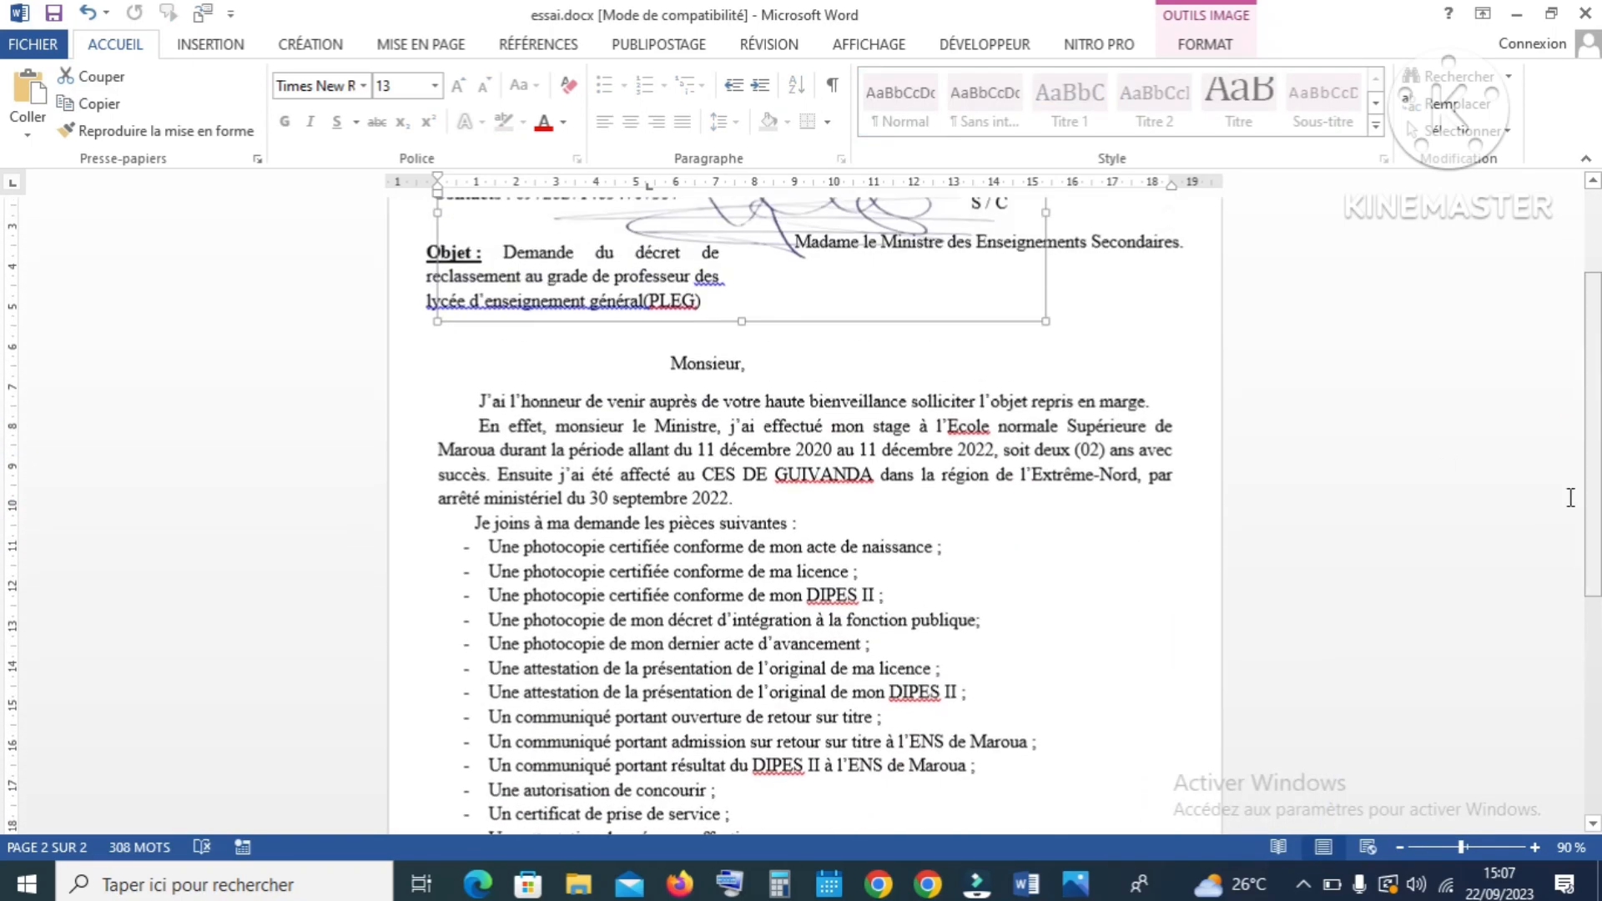
{"action": "mouse_move", "coordinate": [762, 278]}
{"action": "left_mouse_down"}
{"action": "mouse_move", "coordinate": [816, 332]}
{"action": "mouse_move", "coordinate": [793, 458]}
{"action": "mouse_move", "coordinate": [859, 813]}
{"action": "mouse_move", "coordinate": [960, 756]}
{"action": "left_mouse_up"}
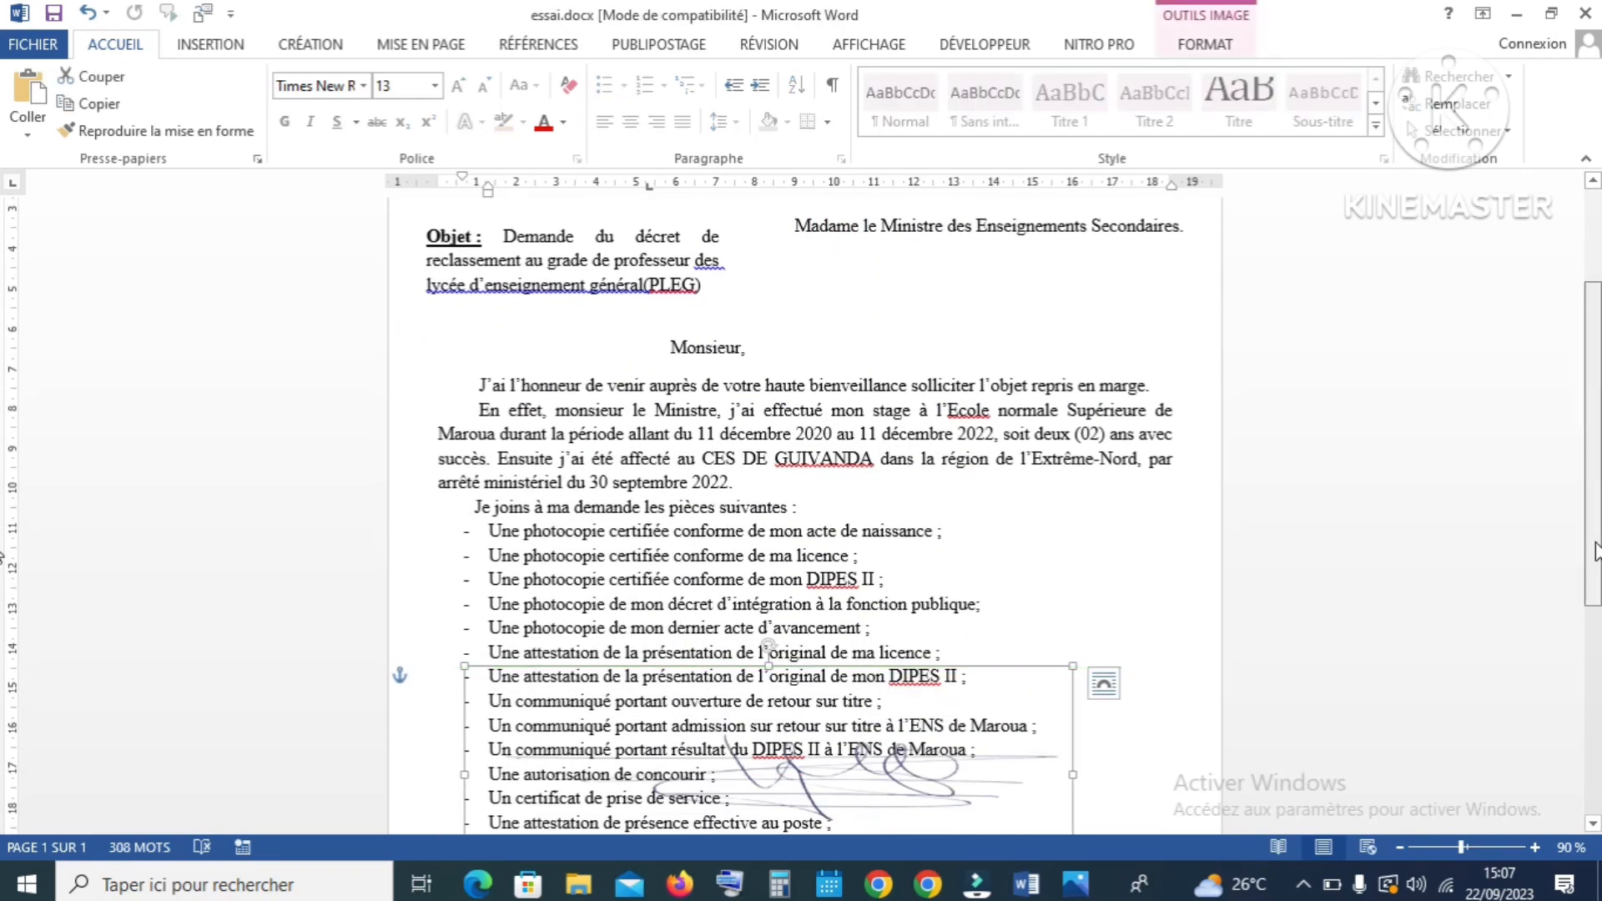
{"action": "scroll", "coordinate": [1136, 552], "scroll_direction": "down", "scroll_amount": 5}
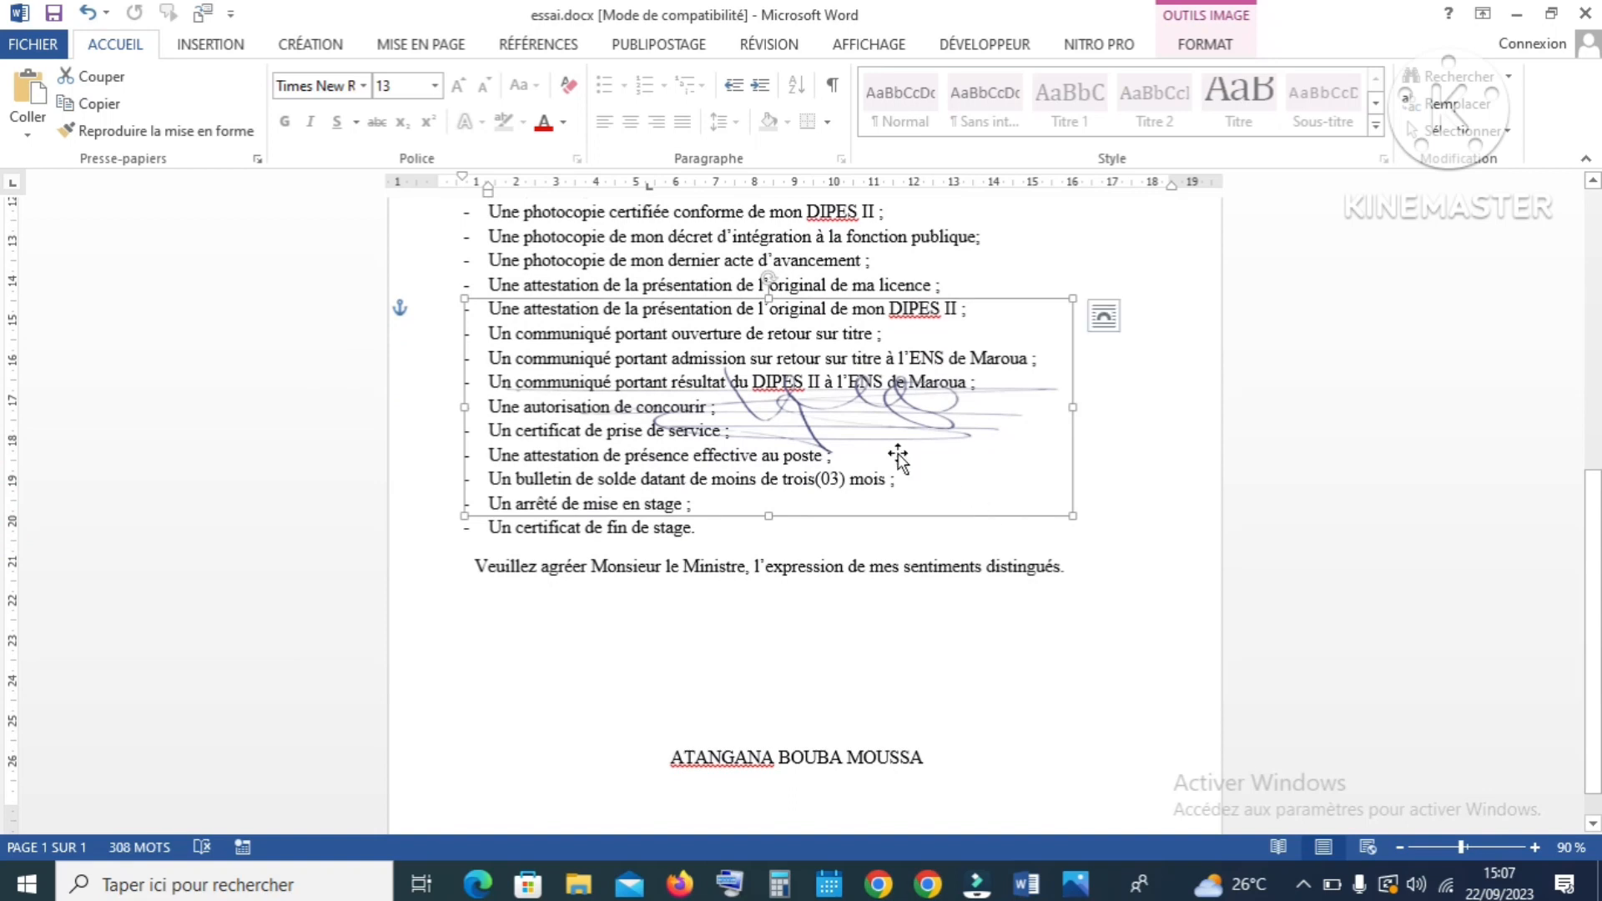
{"action": "mouse_move", "coordinate": [901, 458]}
{"action": "left_mouse_down"}
{"action": "mouse_move", "coordinate": [915, 647]}
{"action": "mouse_move", "coordinate": [893, 715]}
{"action": "left_mouse_up"}
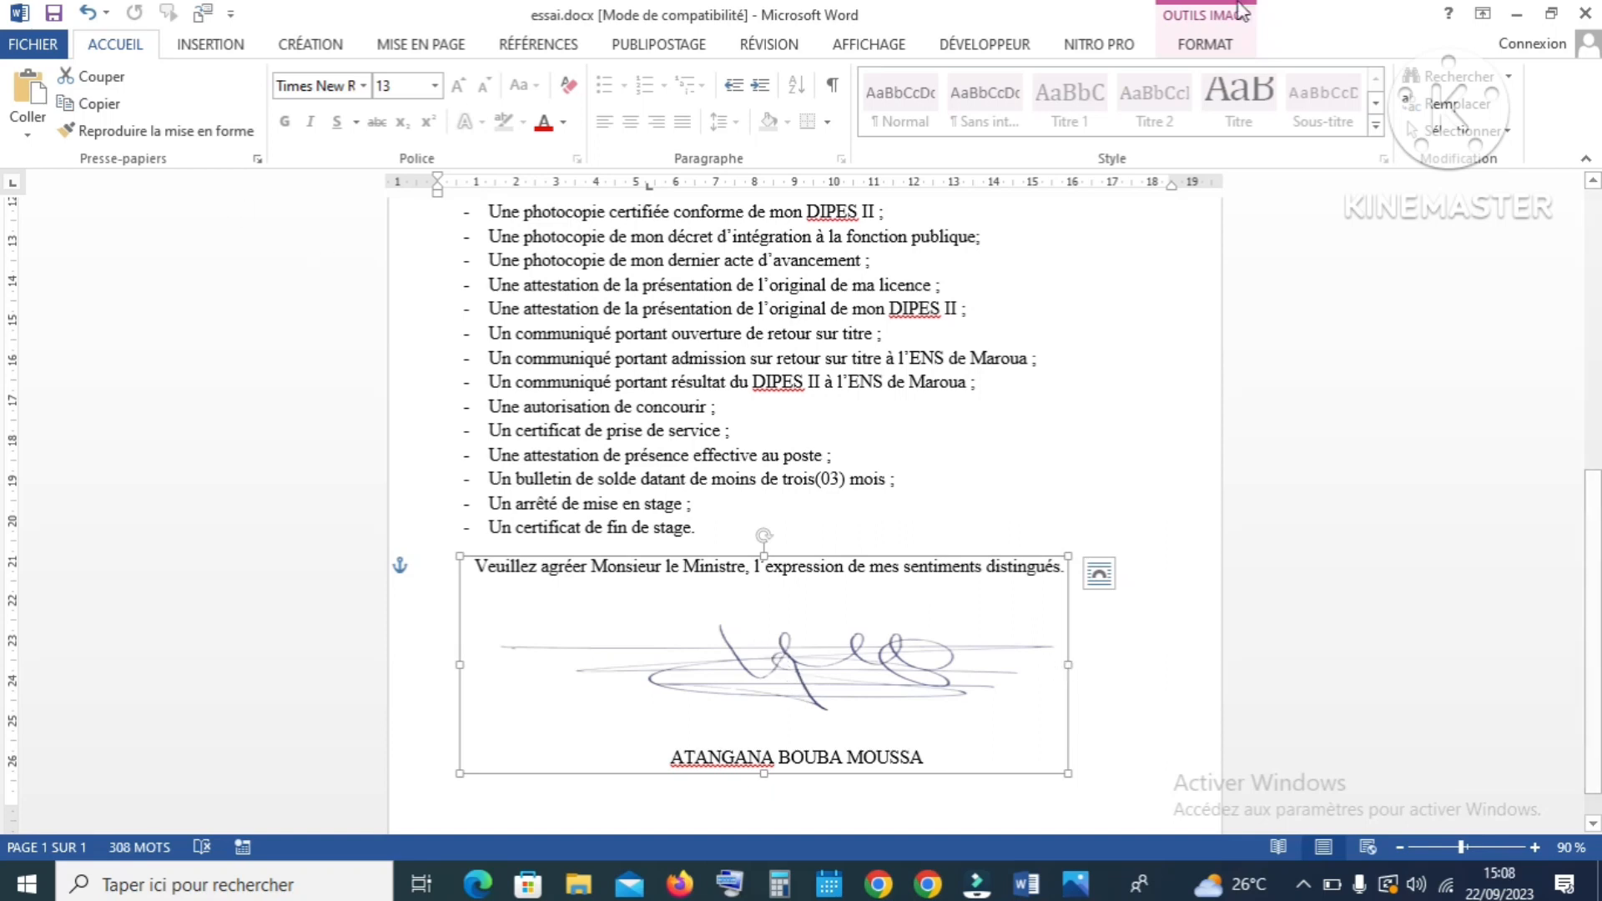
Step: Recolor the signature image with the darkest black-and-white preset so its blue strokes become black
{"action": "left_click", "coordinate": [1200, 52]}
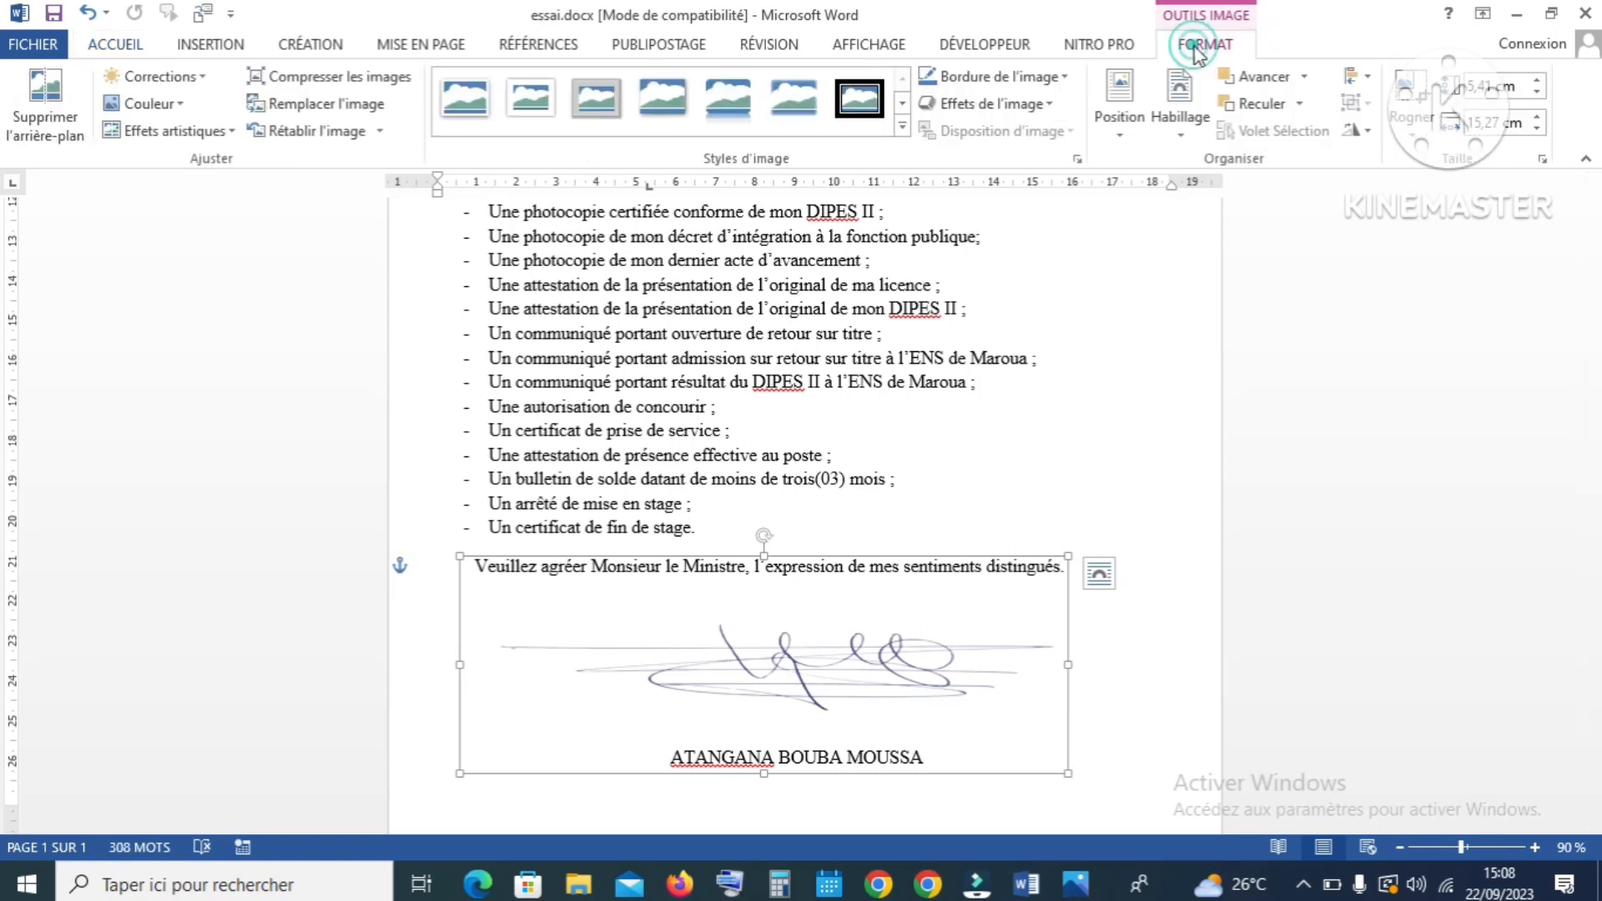
{"action": "left_click", "coordinate": [190, 107]}
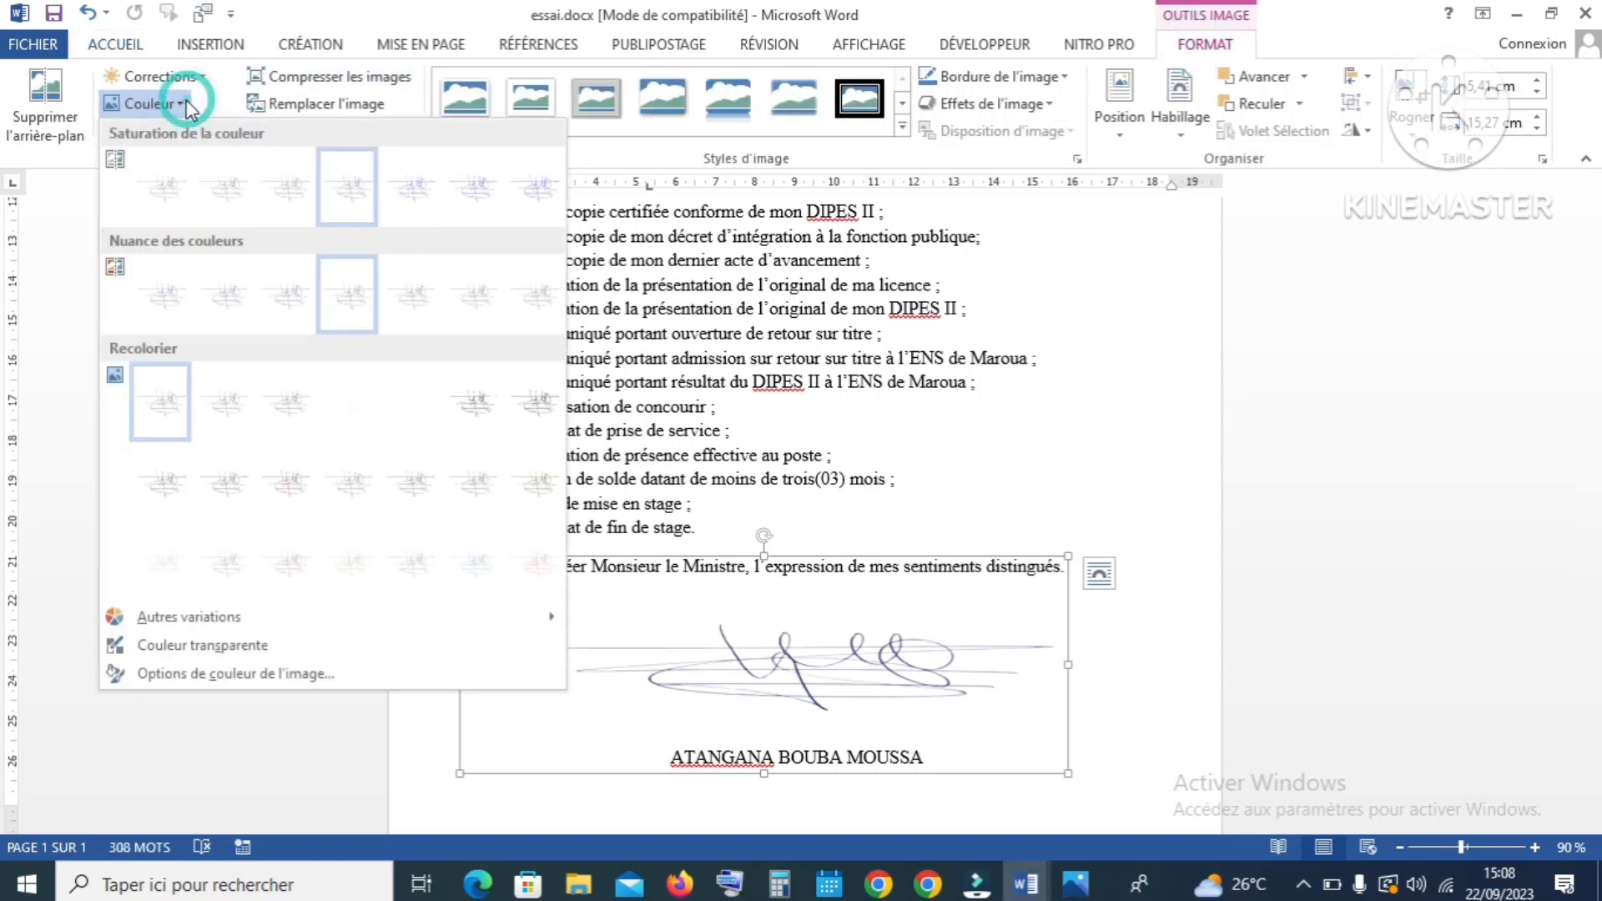
{"action": "left_click", "coordinate": [544, 395]}
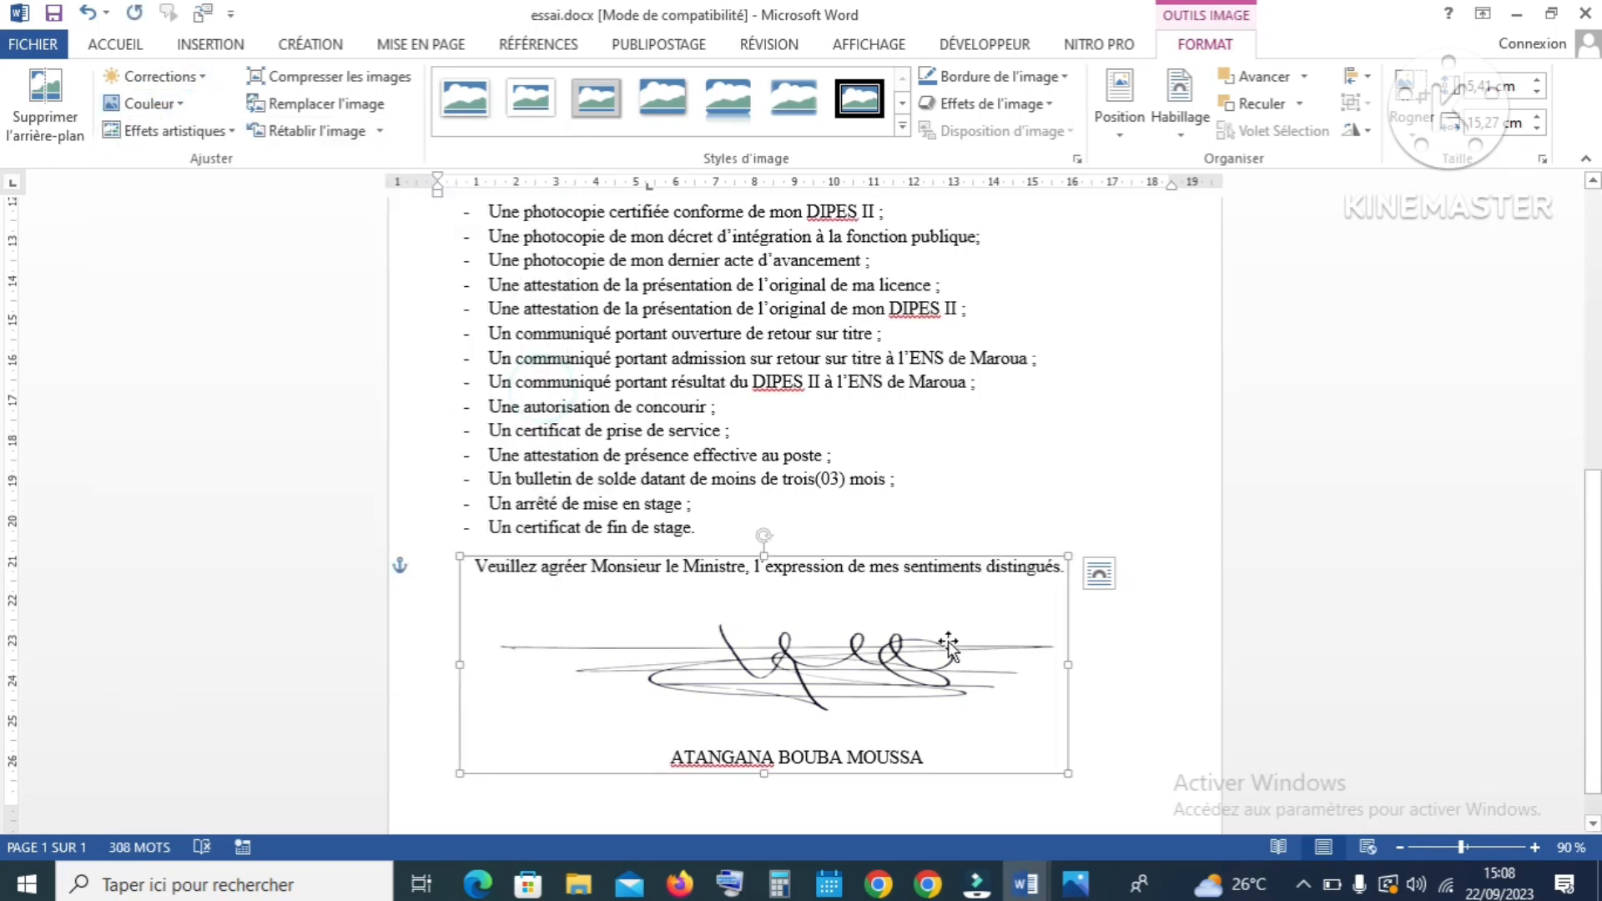
Step: Apply the Fill crop option to the signature image and extend the crop frame to about 8.24 cm high, enclosing the whole signature
{"action": "left_click", "coordinate": [1419, 141]}
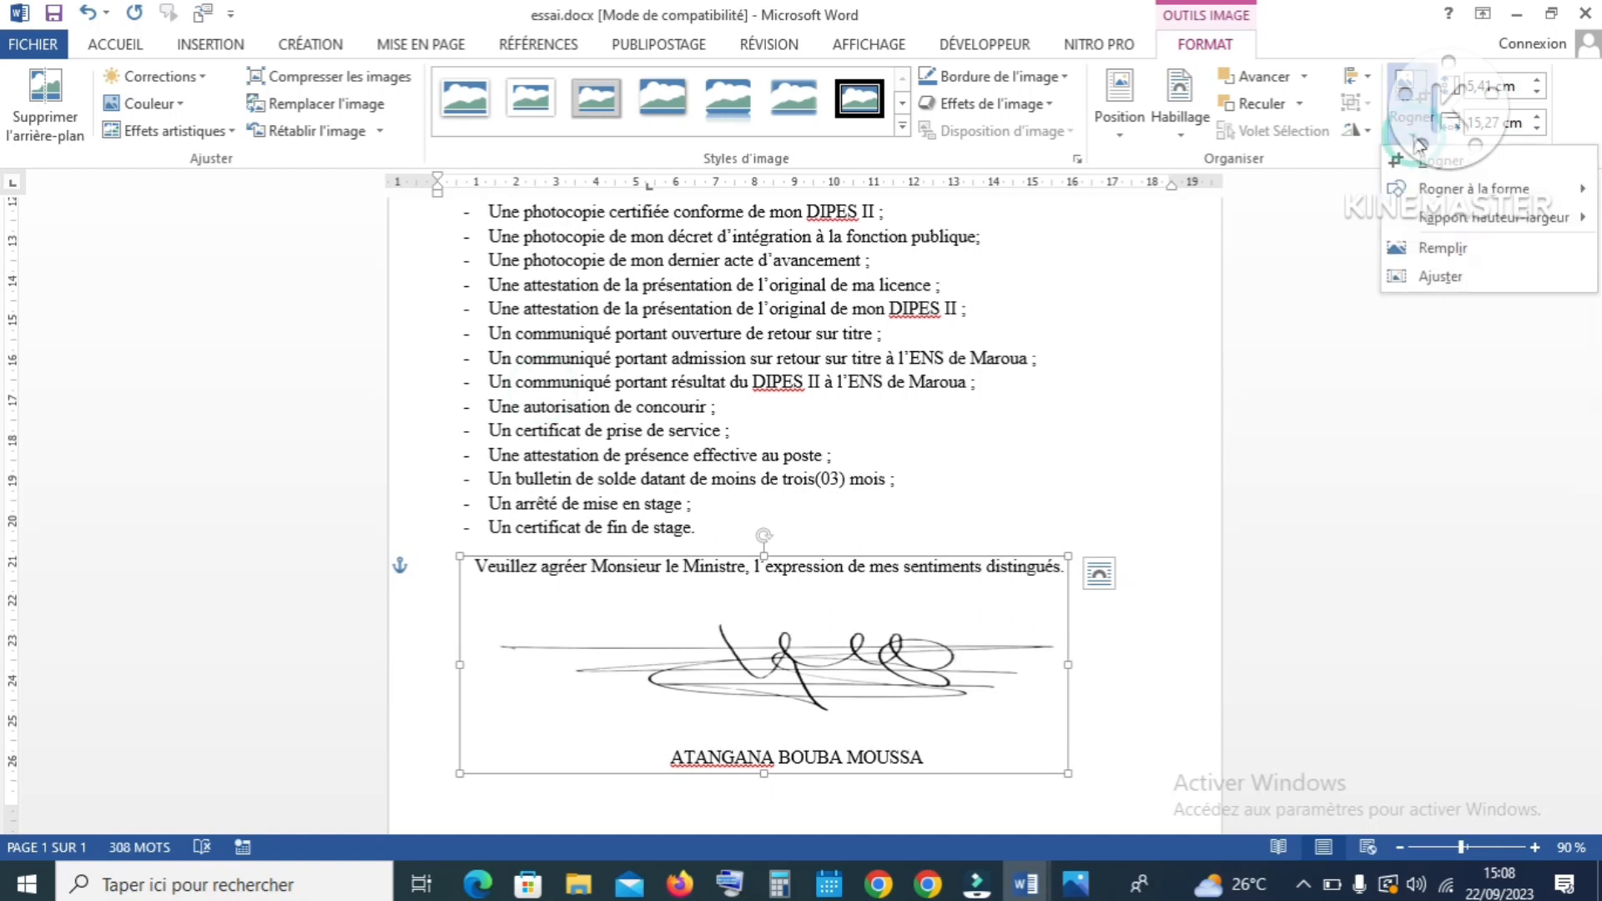
{"action": "left_click", "coordinate": [1429, 248]}
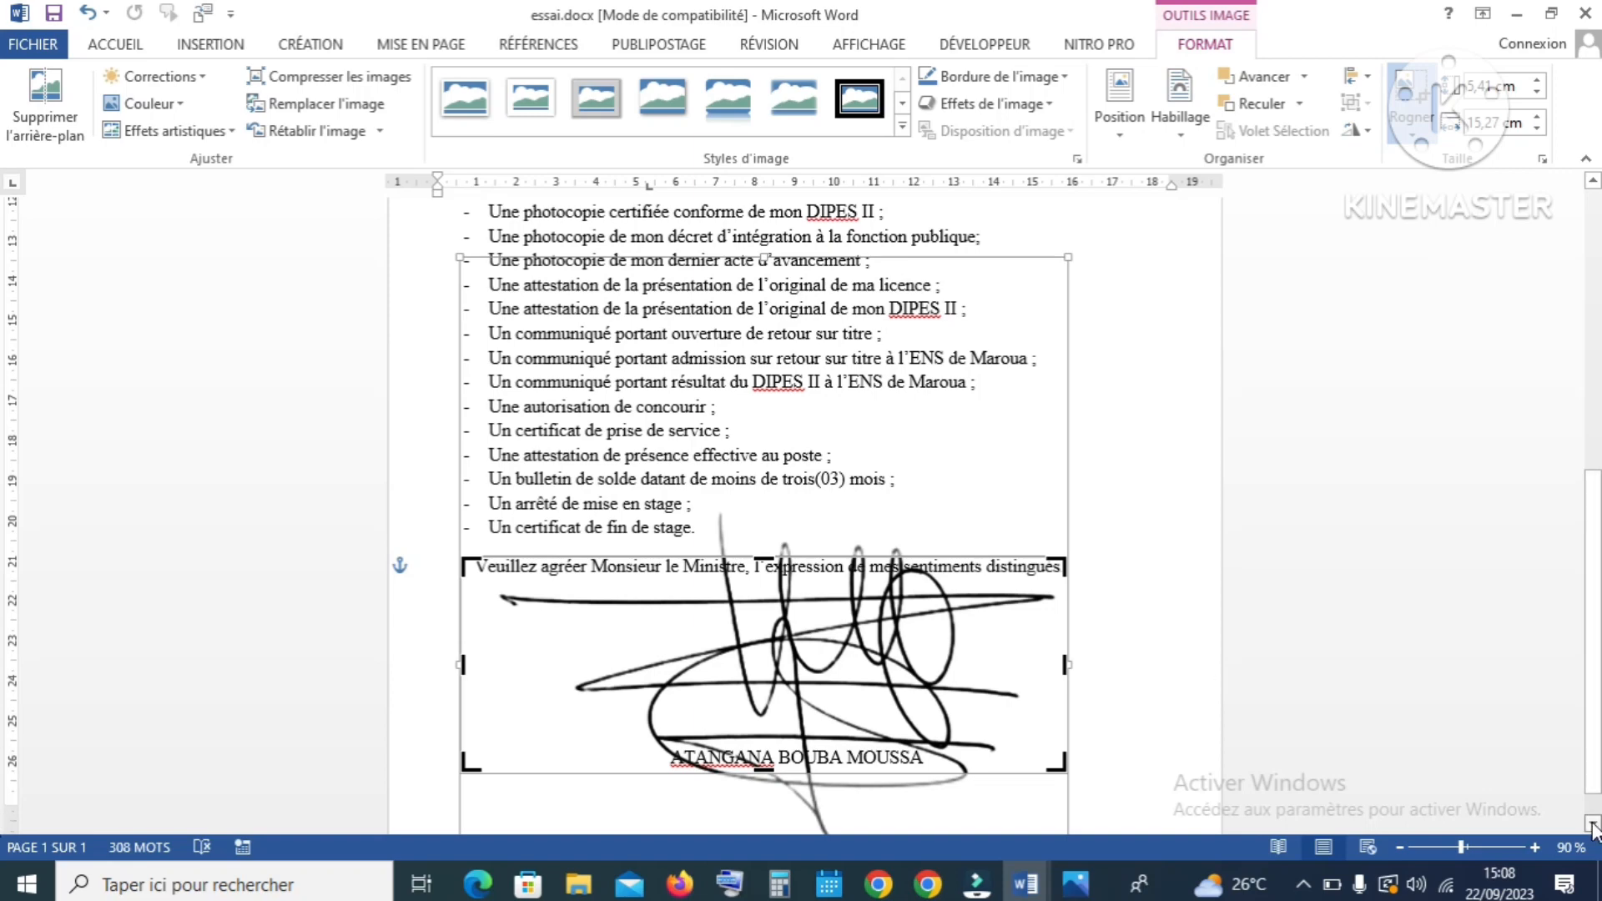
{"action": "scroll", "coordinate": [1592, 825], "scroll_direction": "down", "scroll_amount": 1}
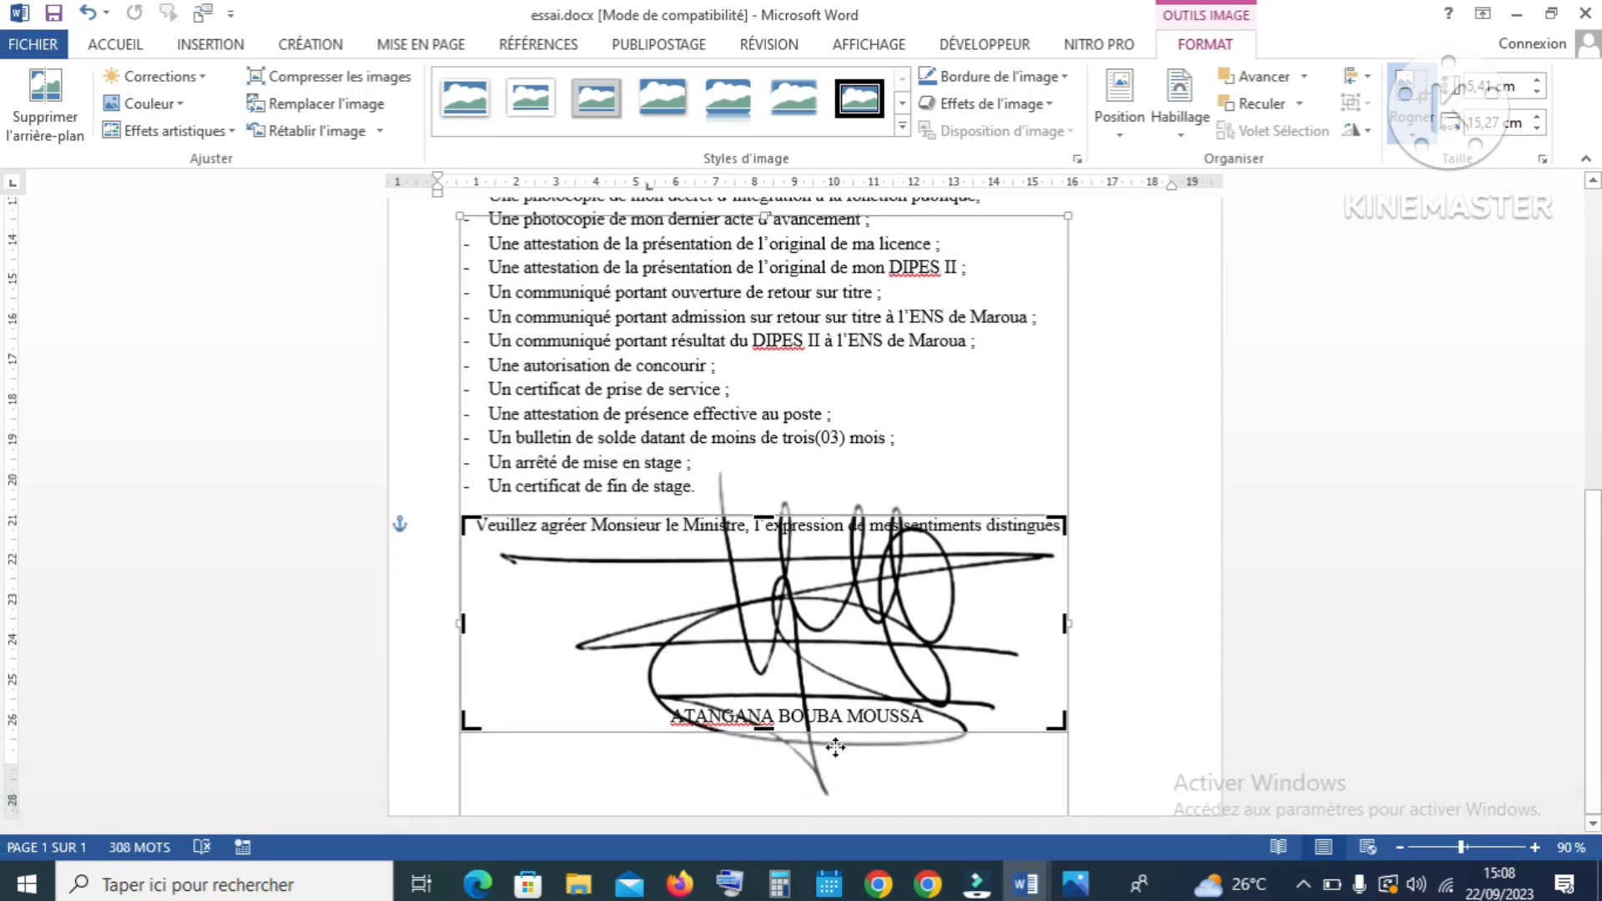
{"action": "left_click_drag", "start_coordinate": [768, 731], "coordinate": [779, 798]}
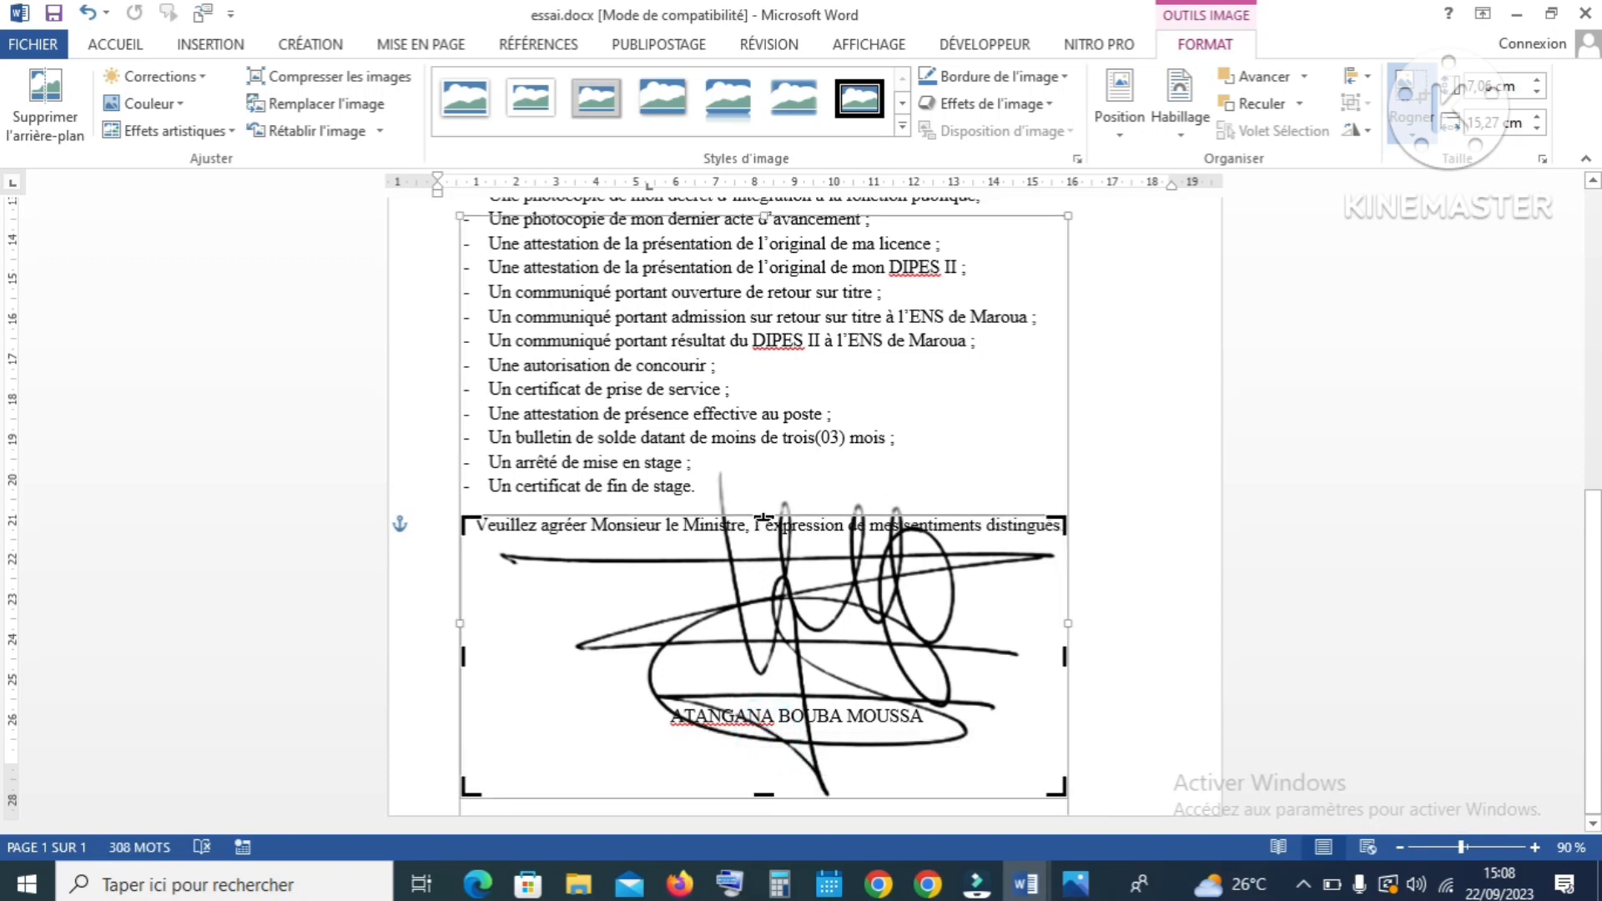
{"action": "left_click_drag", "start_coordinate": [762, 517], "coordinate": [759, 469]}
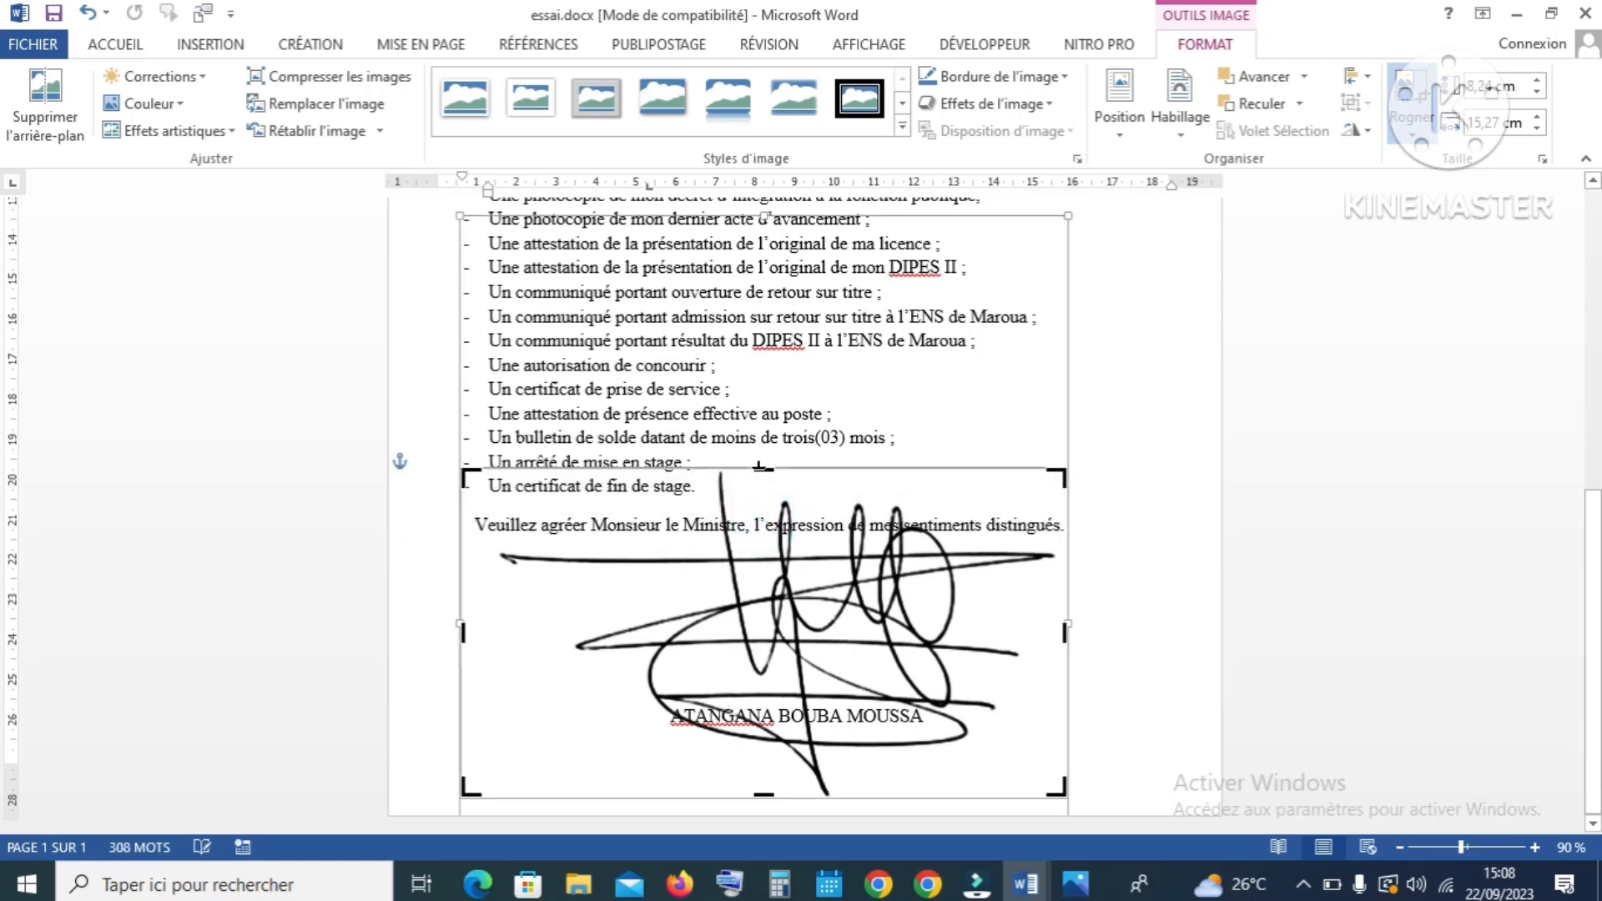
{"action": "left_click", "coordinate": [1089, 406]}
Step: Shrink the signature image to about 2.89 cm high and 9.21 cm wide, and center it between the closing sentence and the signatory's name
{"action": "left_click", "coordinate": [872, 663]}
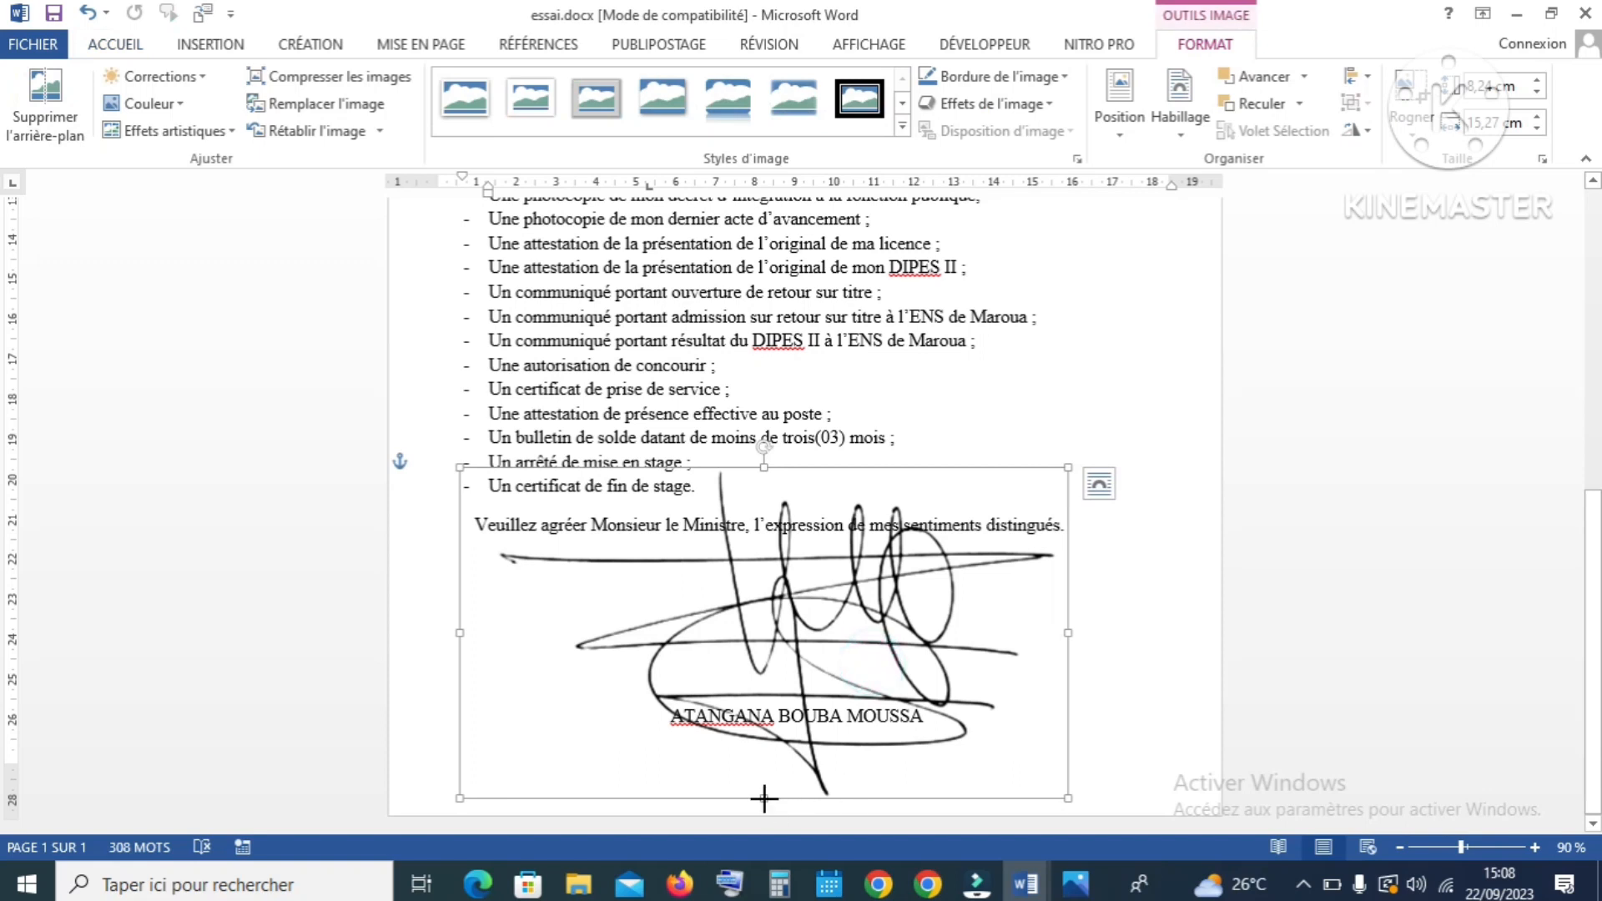
{"action": "left_click_drag", "start_coordinate": [764, 798], "coordinate": [766, 673]}
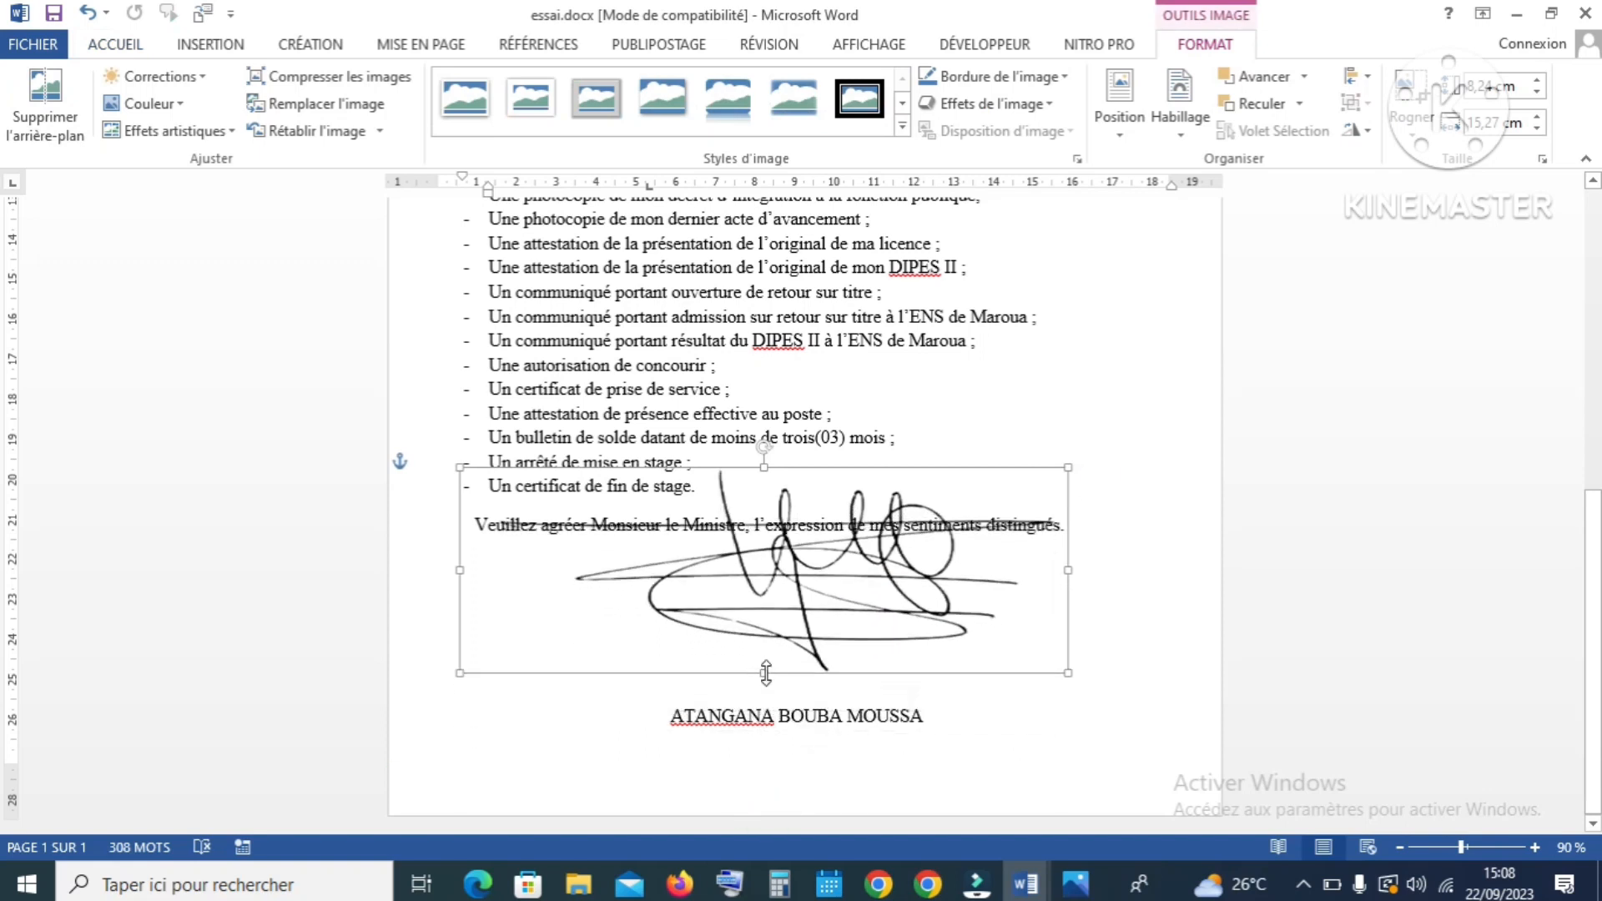
{"action": "left_click_drag", "start_coordinate": [1068, 570], "coordinate": [897, 587]}
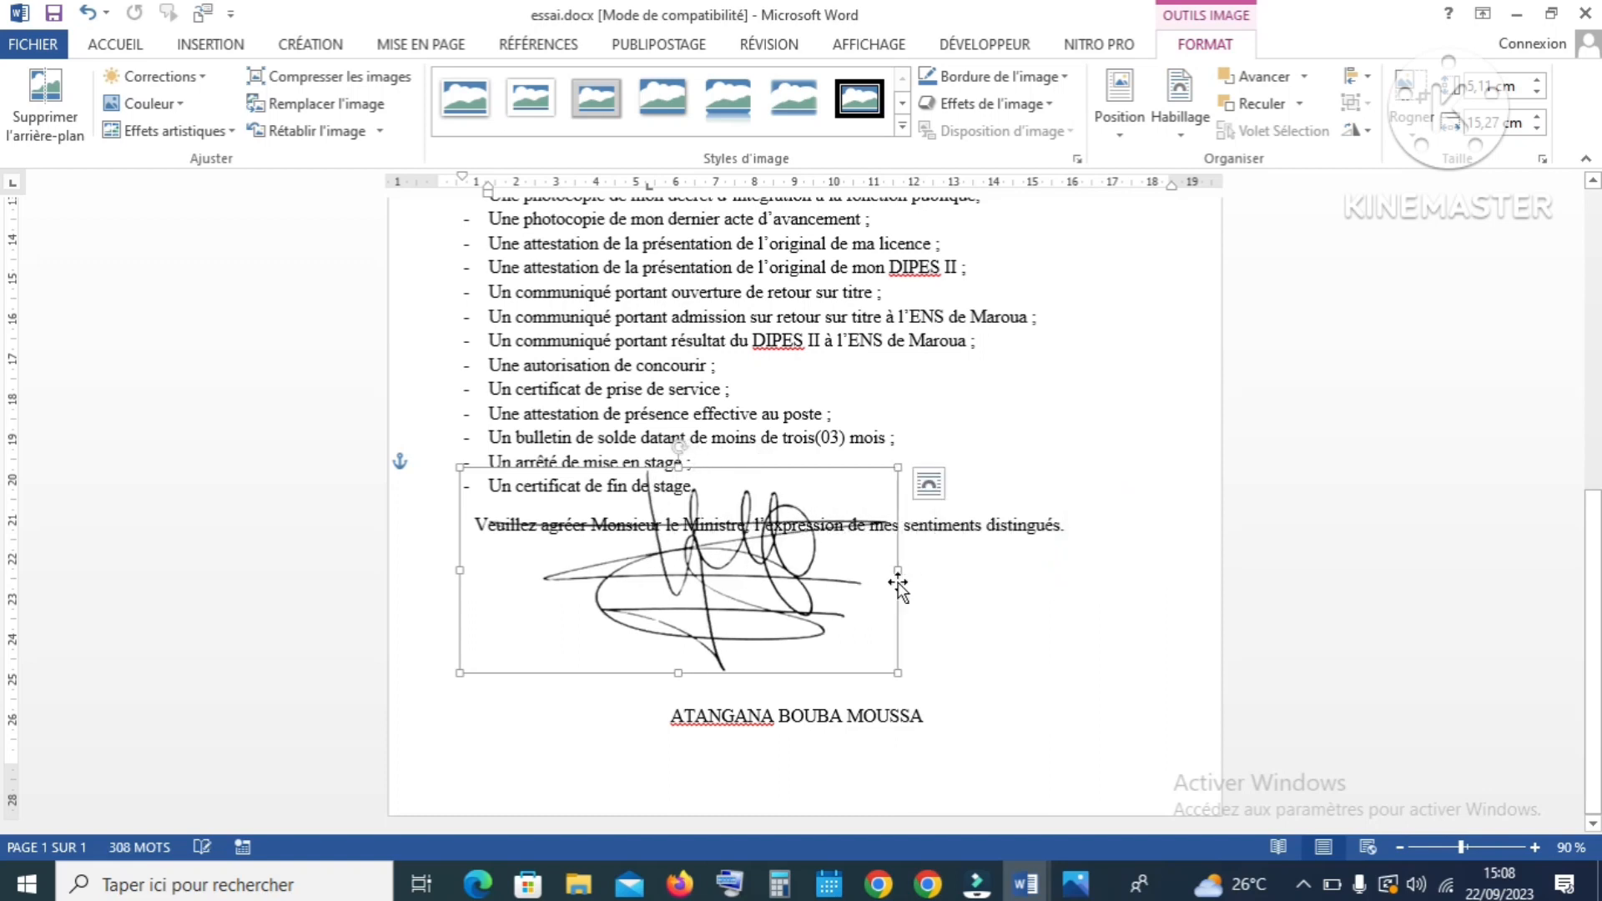
{"action": "left_click_drag", "start_coordinate": [693, 470], "coordinate": [696, 559]}
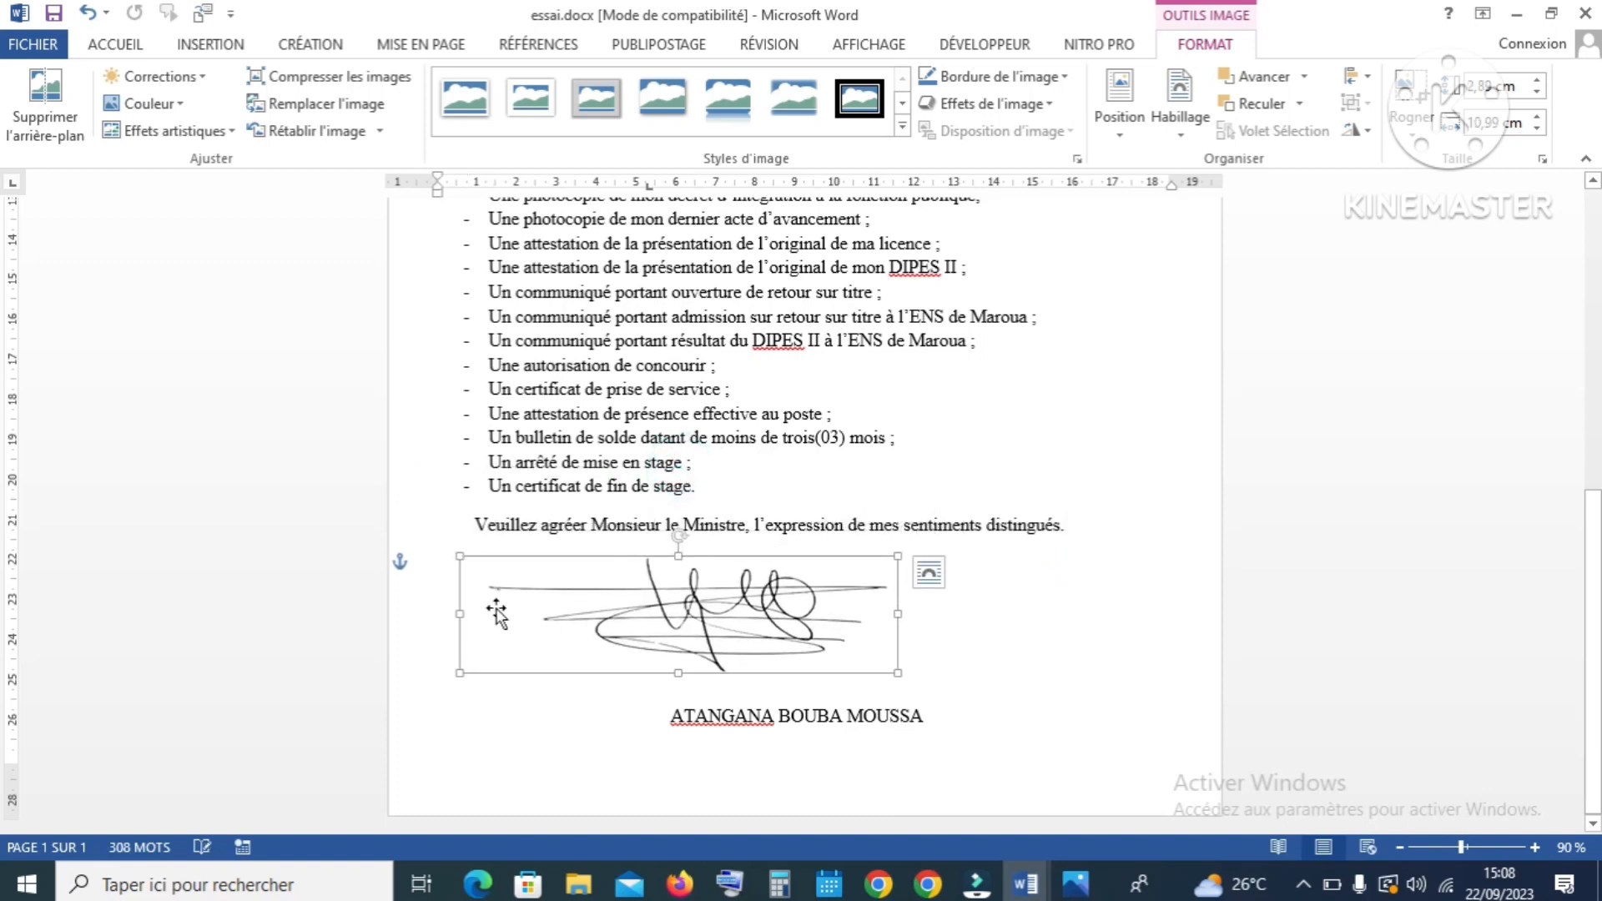
{"action": "left_click_drag", "start_coordinate": [457, 618], "coordinate": [530, 615]}
{"action": "left_click_drag", "start_coordinate": [681, 596], "coordinate": [749, 608]}
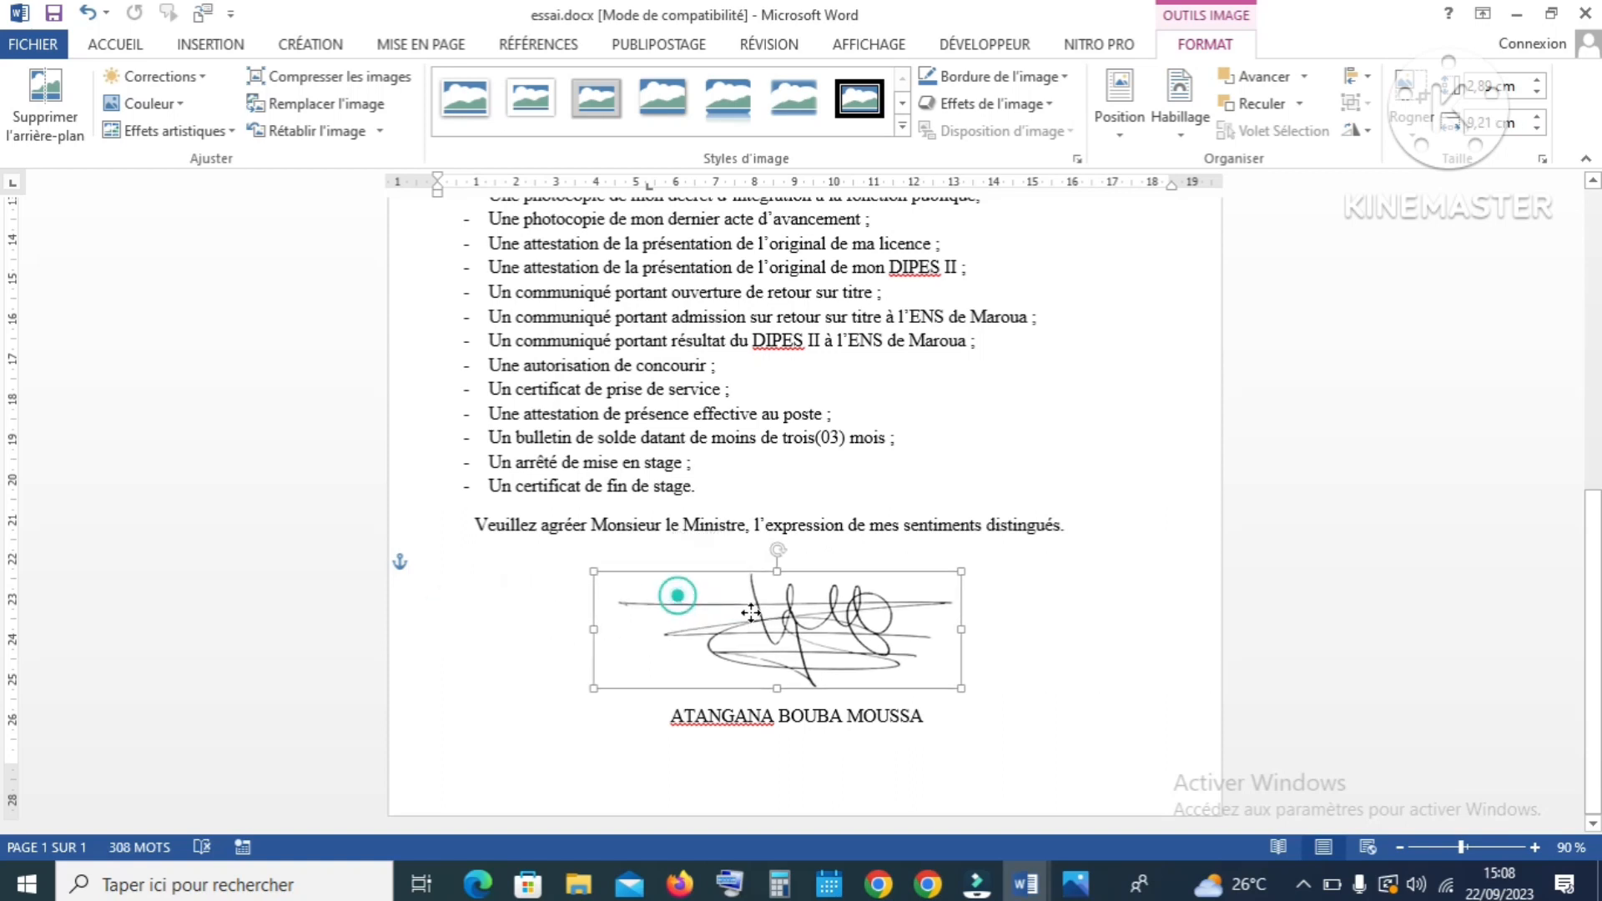
{"action": "left_click", "coordinate": [1049, 613]}
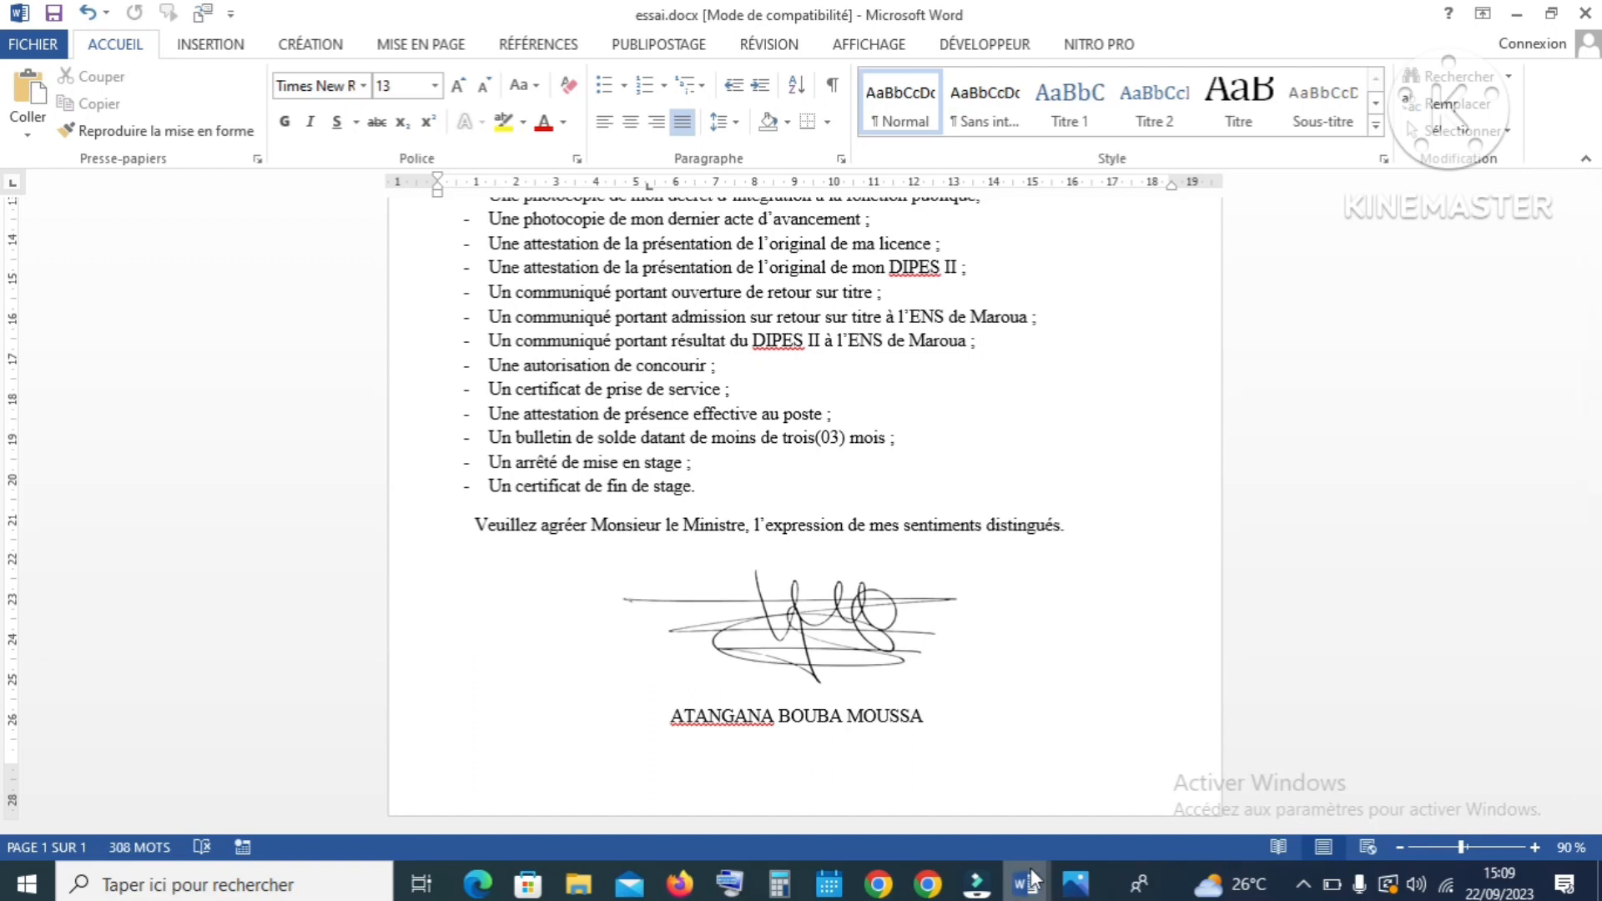
Step: Switch to Chrome to review the remove.bg background removal result, and return to the letter in Word
{"action": "mouse_move", "coordinate": [1033, 881]}
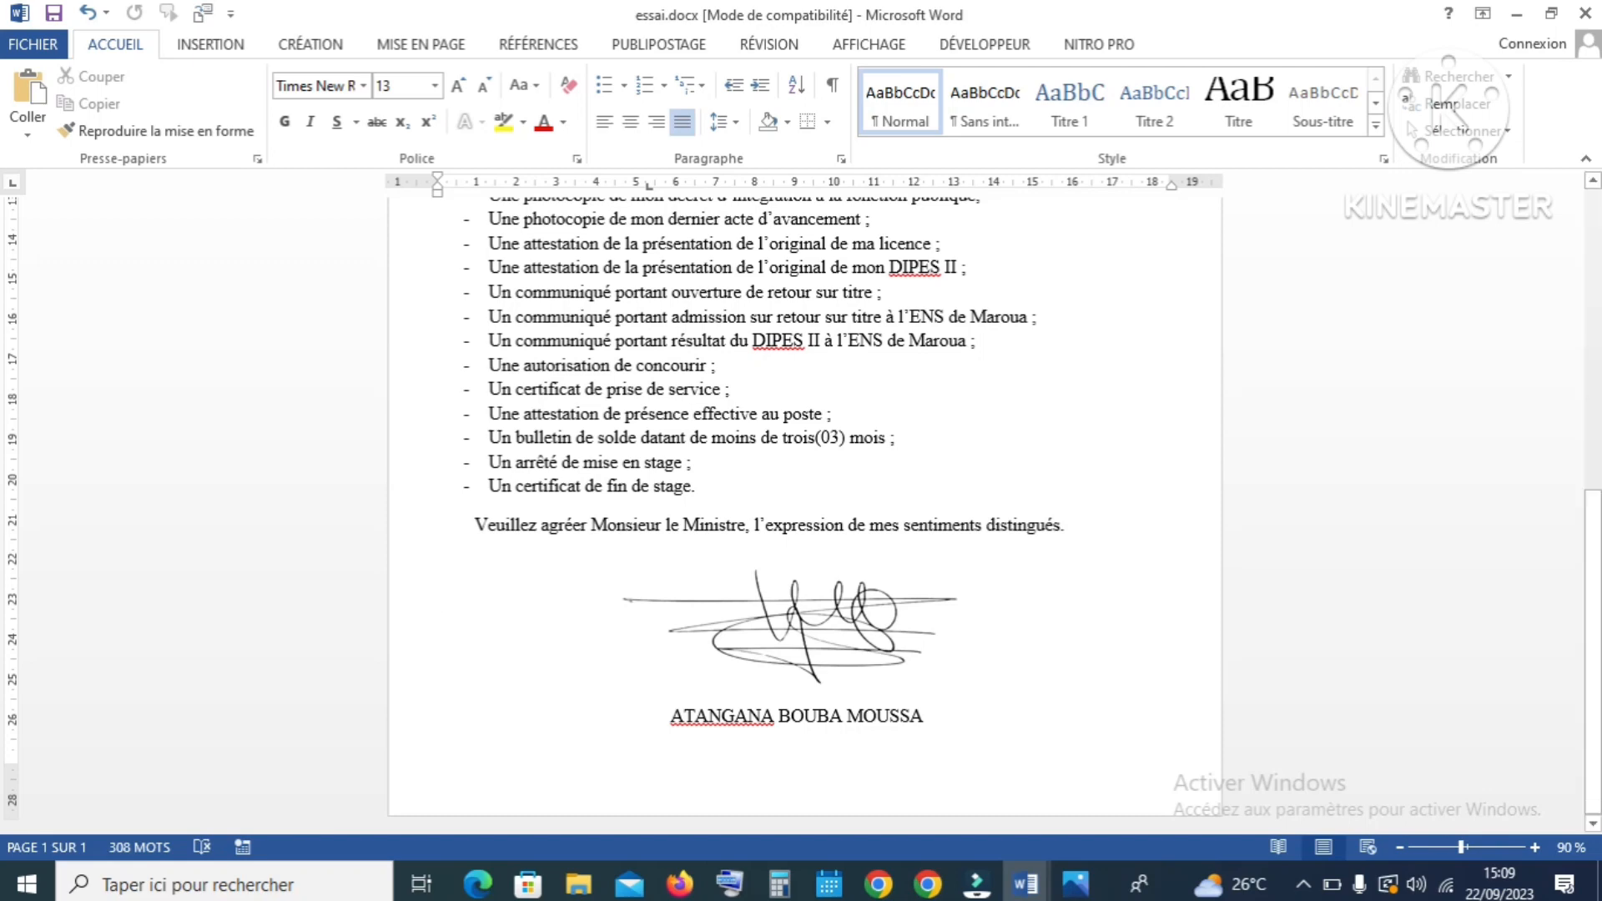
{"action": "left_click", "coordinate": [929, 884]}
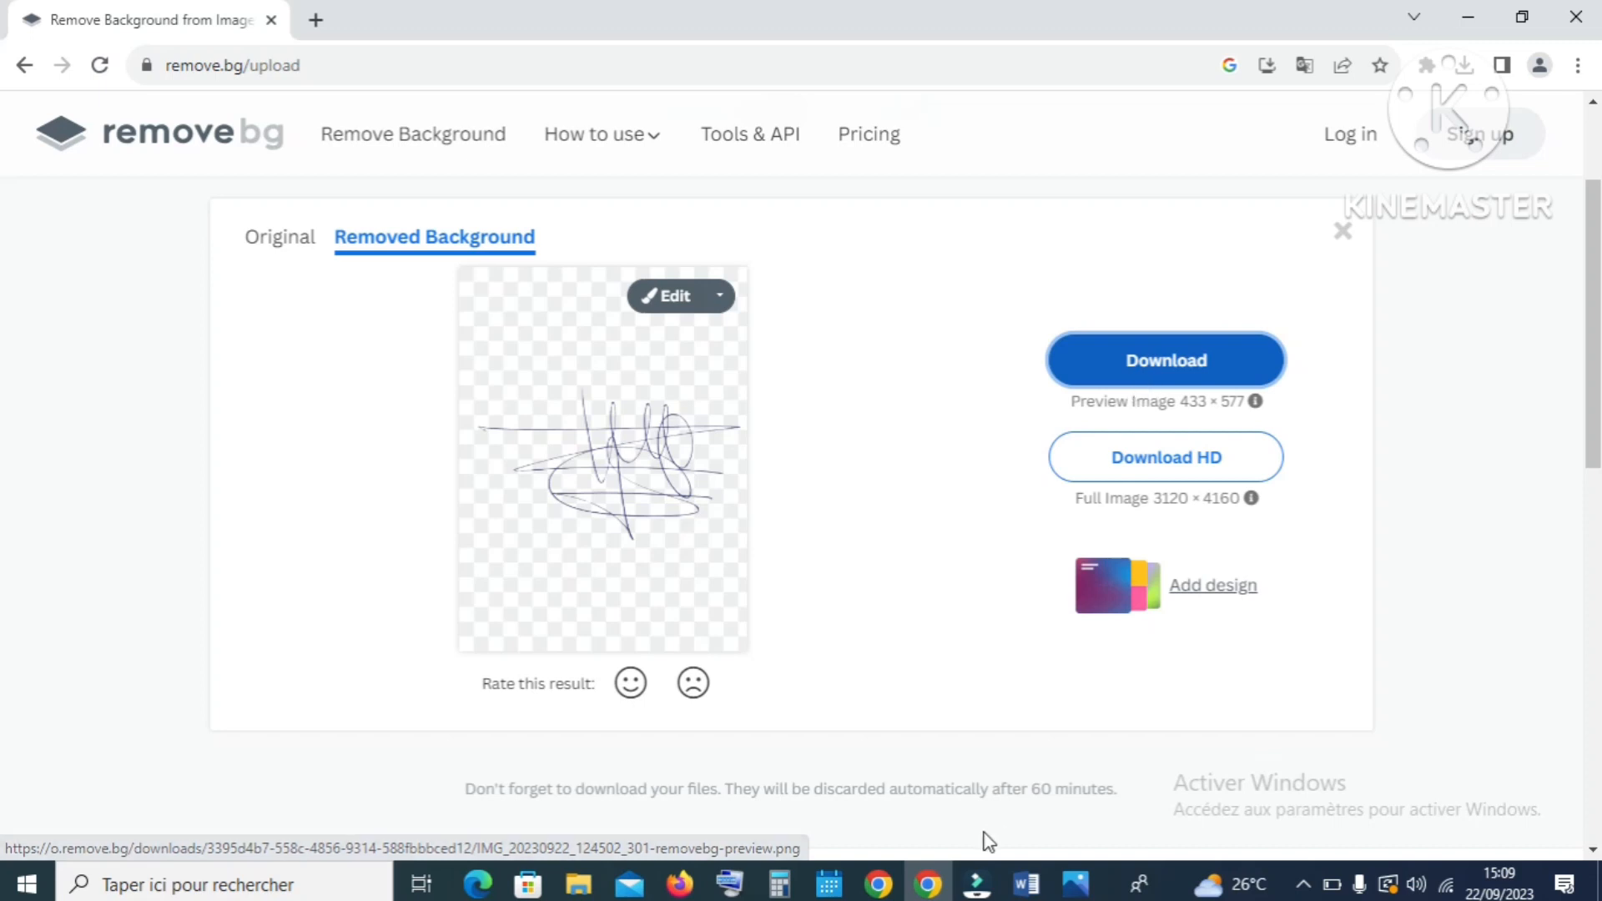
{"action": "left_click", "coordinate": [1026, 883]}
{"action": "left_click", "coordinate": [1054, 823]}
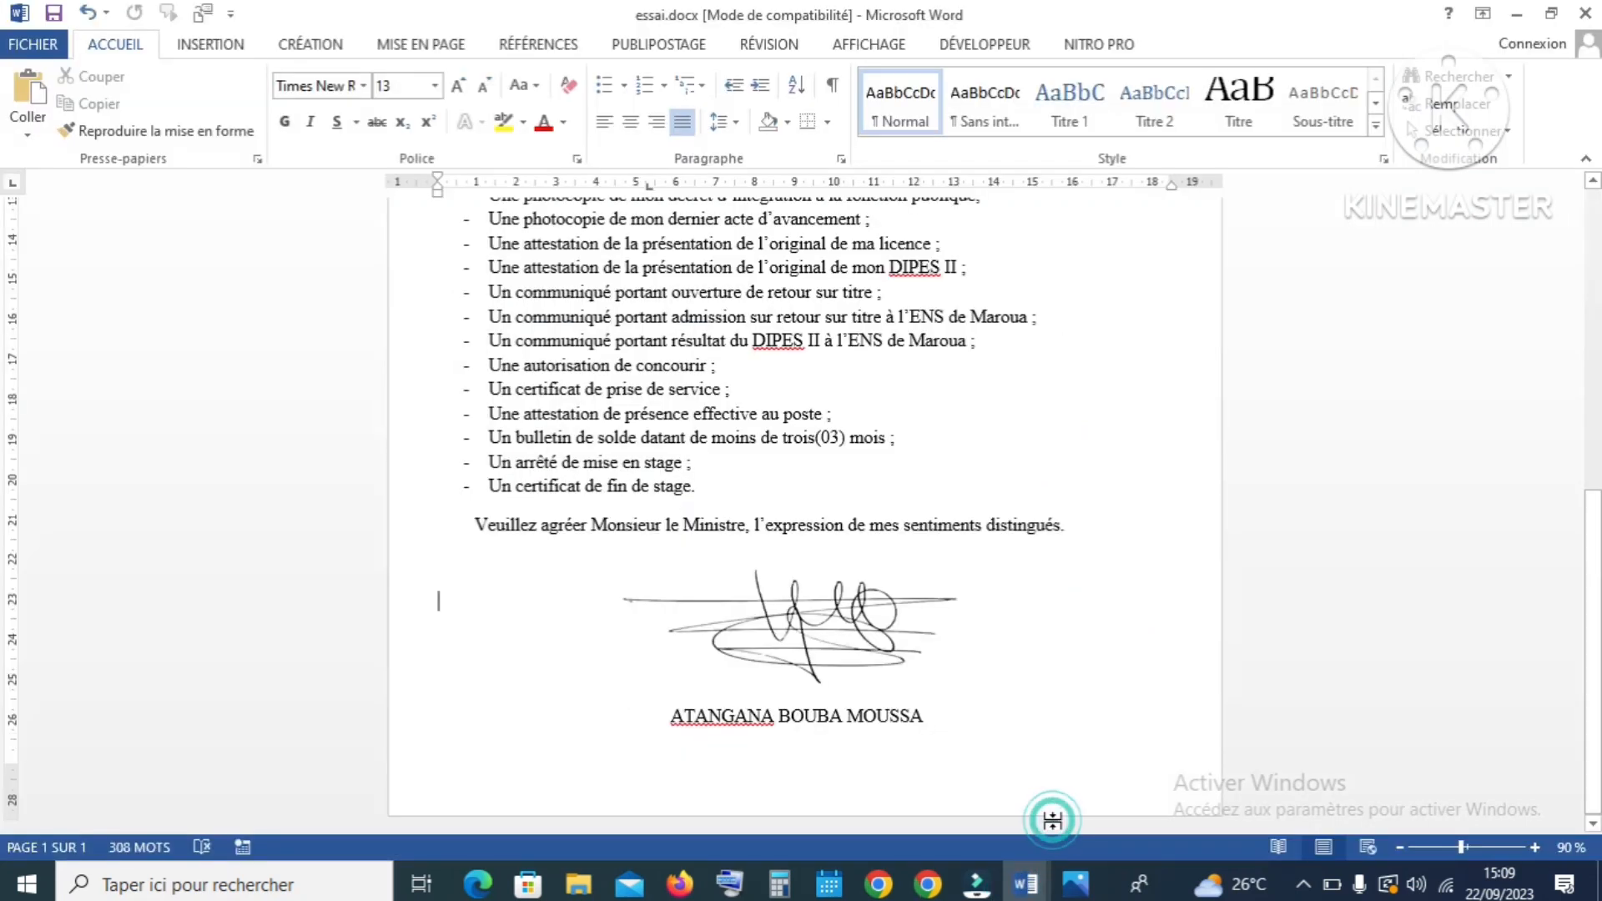